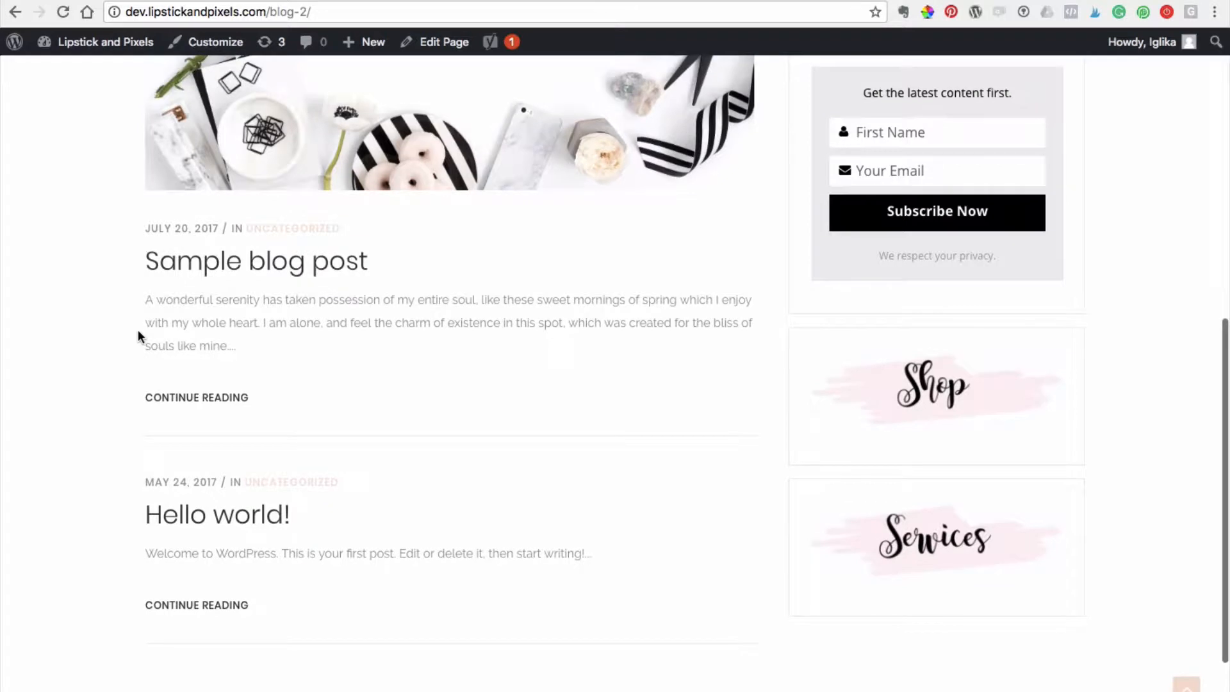
# Step: Review the fonts on the site's blog page and the Easy Google Fonts plugin page on WordPress.org
pyautogui.scroll(-1, 111, 294)
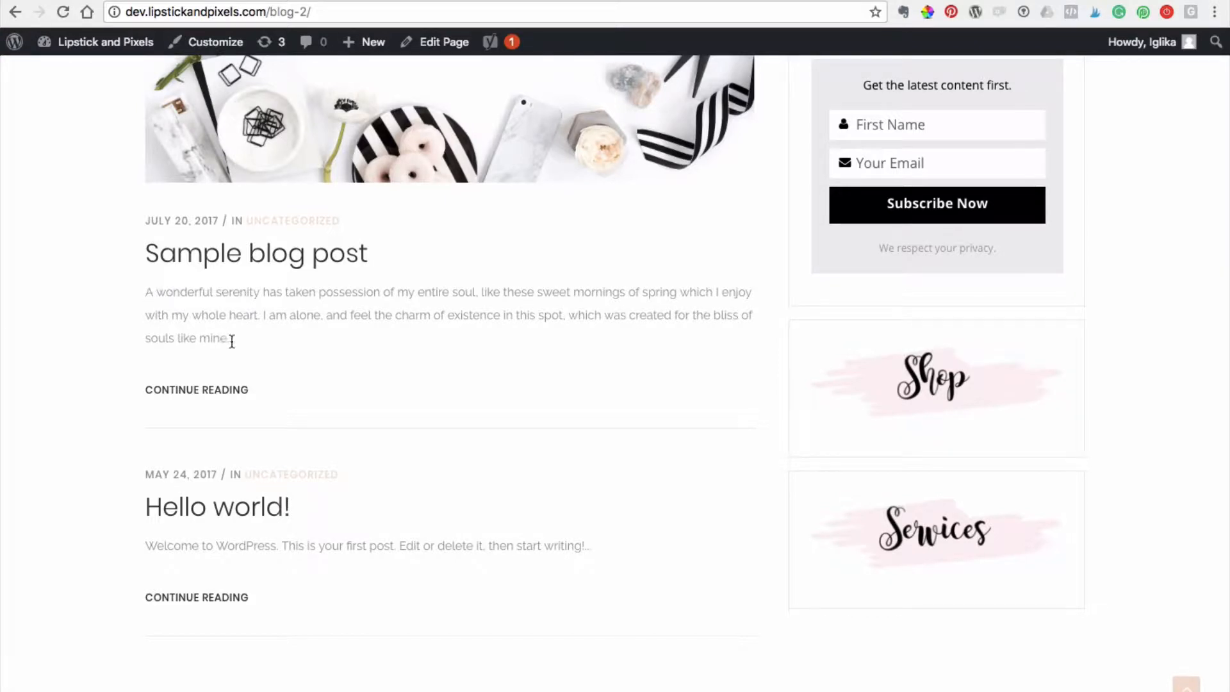
pyautogui.scroll(1, 323, 356)
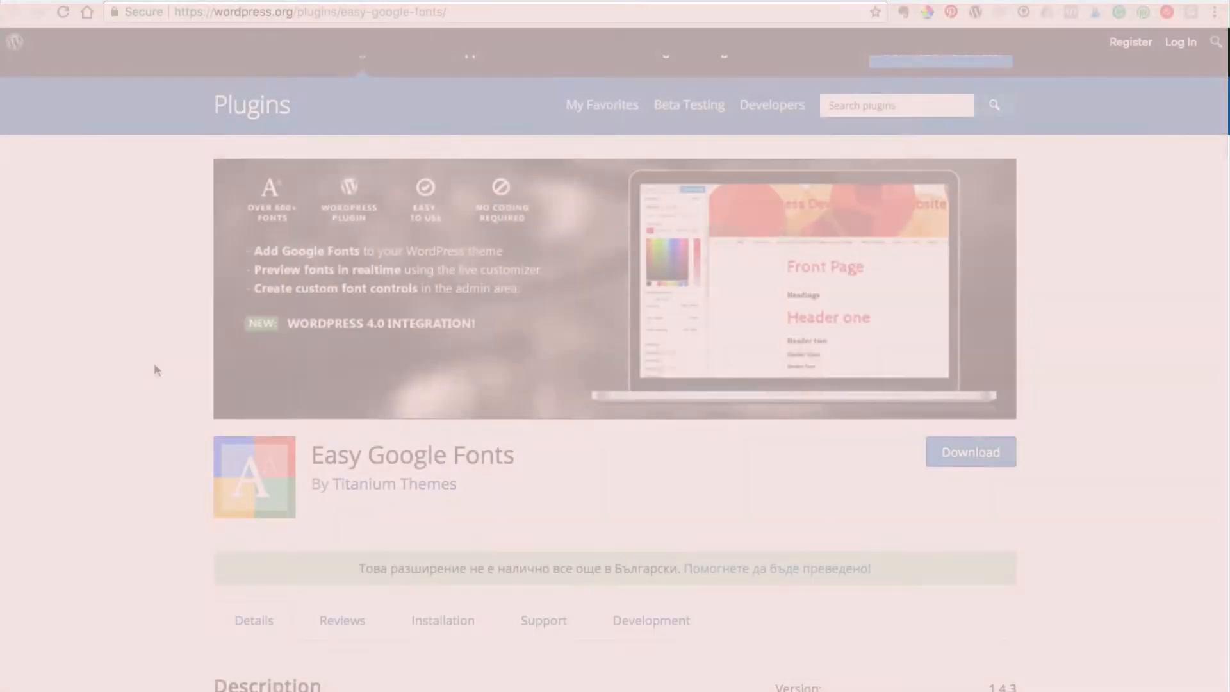
pyautogui.scroll(-3, 149, 364)
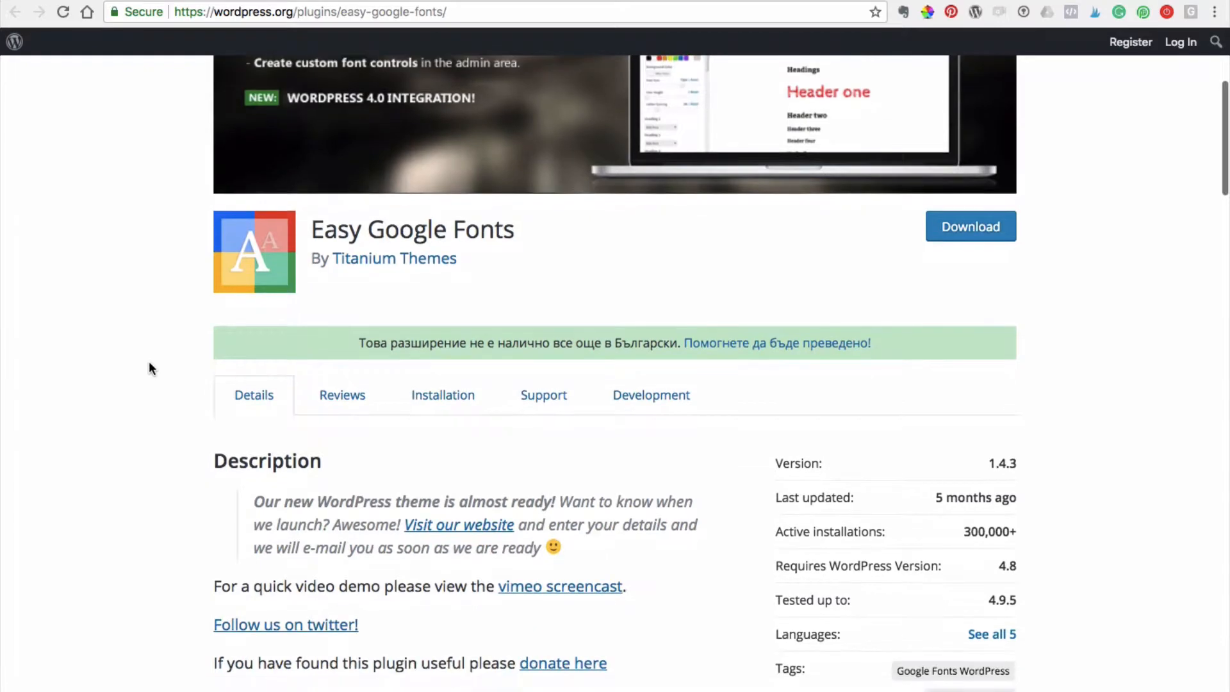
pyautogui.scroll(-5, 149, 363)
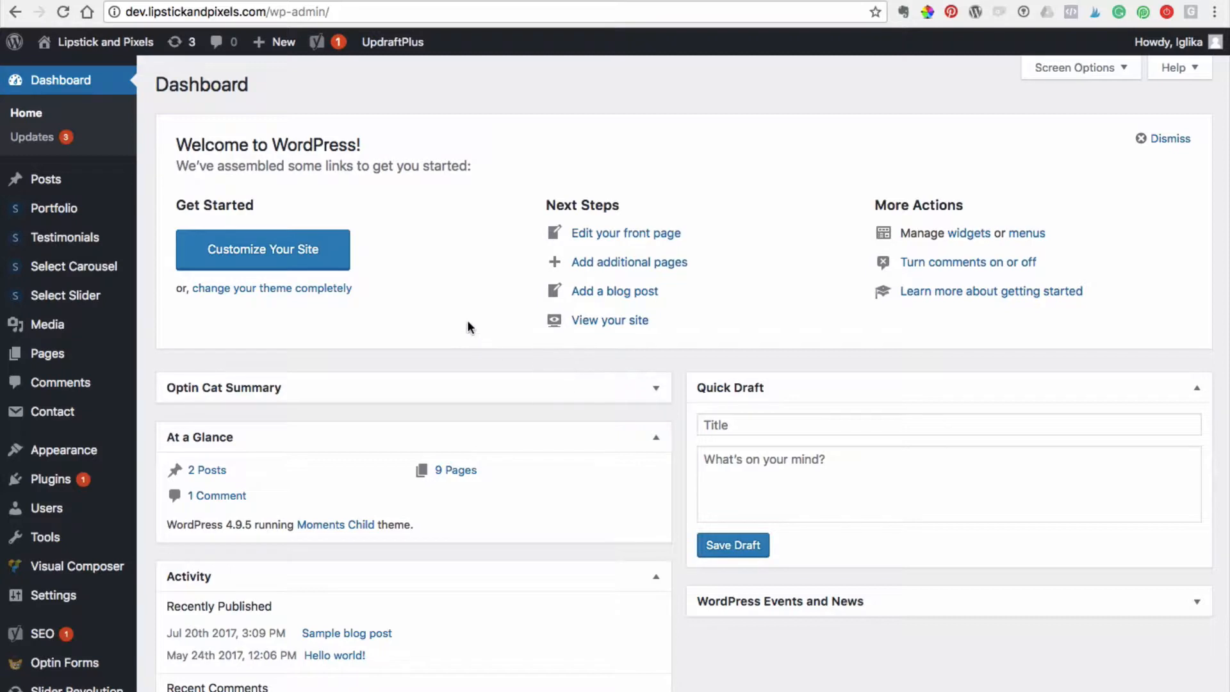
# Step: Search for "easy google fonts" among the new plugins available to add to the WordPress site
pyautogui.scroll(-1, 467, 321)
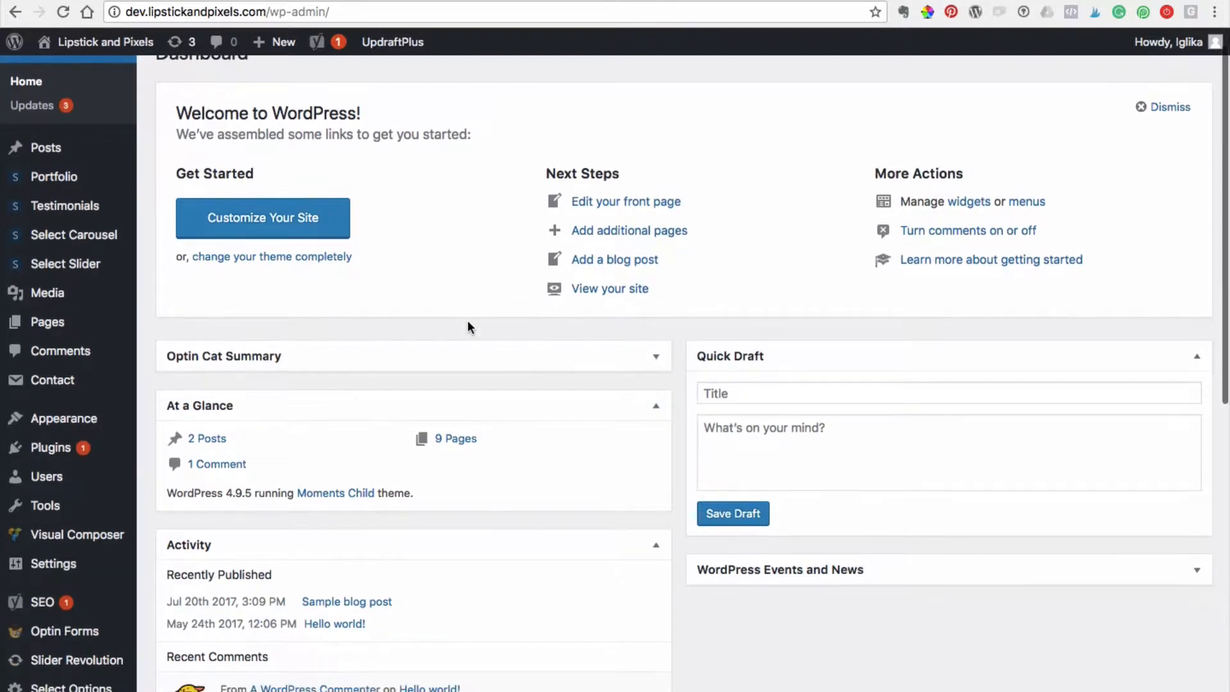
pyautogui.moveTo(109, 453)
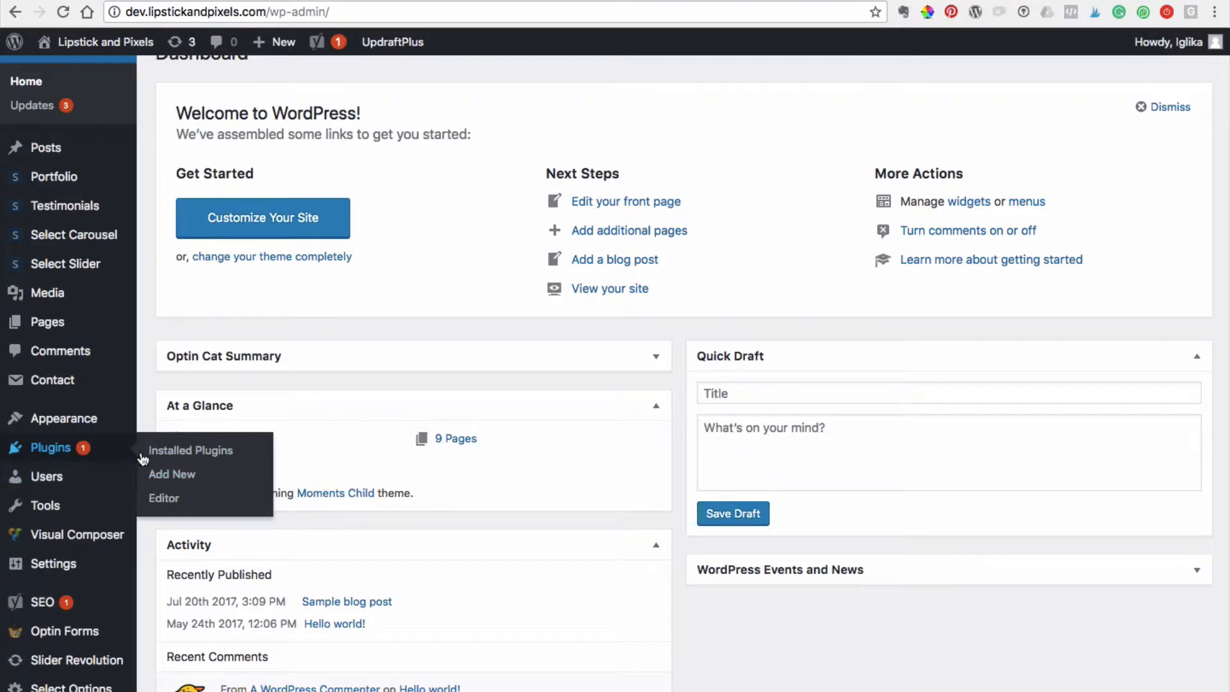
pyautogui.click(170, 480)
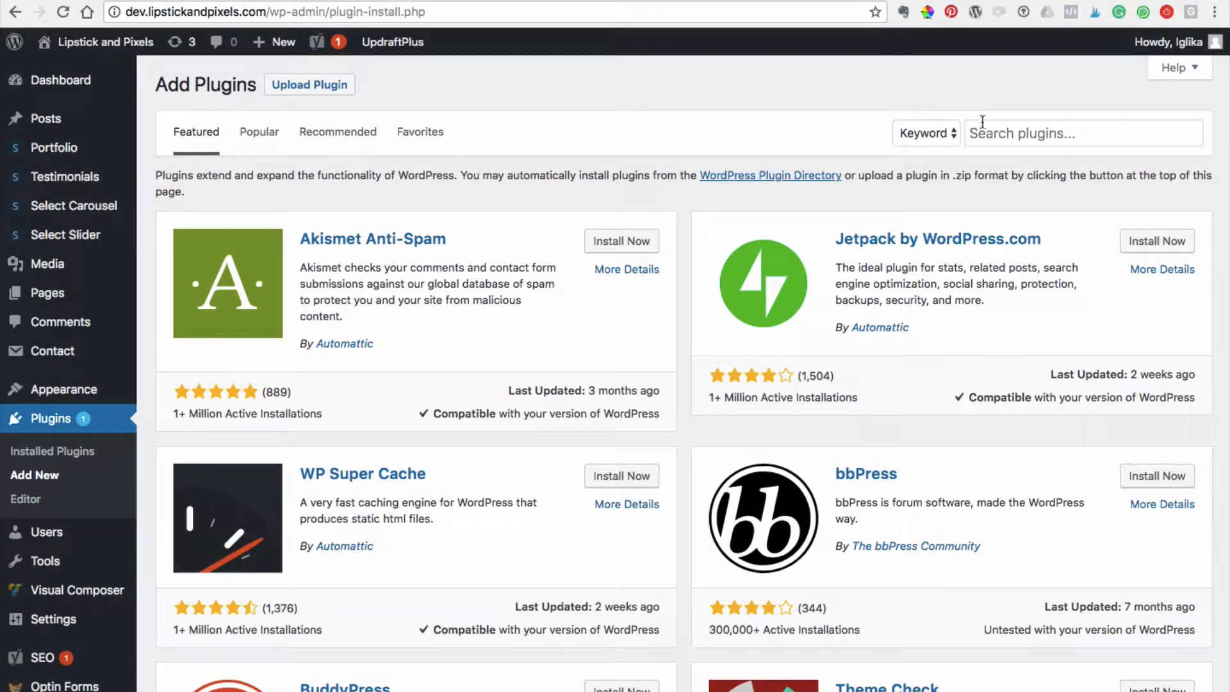
pyautogui.click(1009, 125)
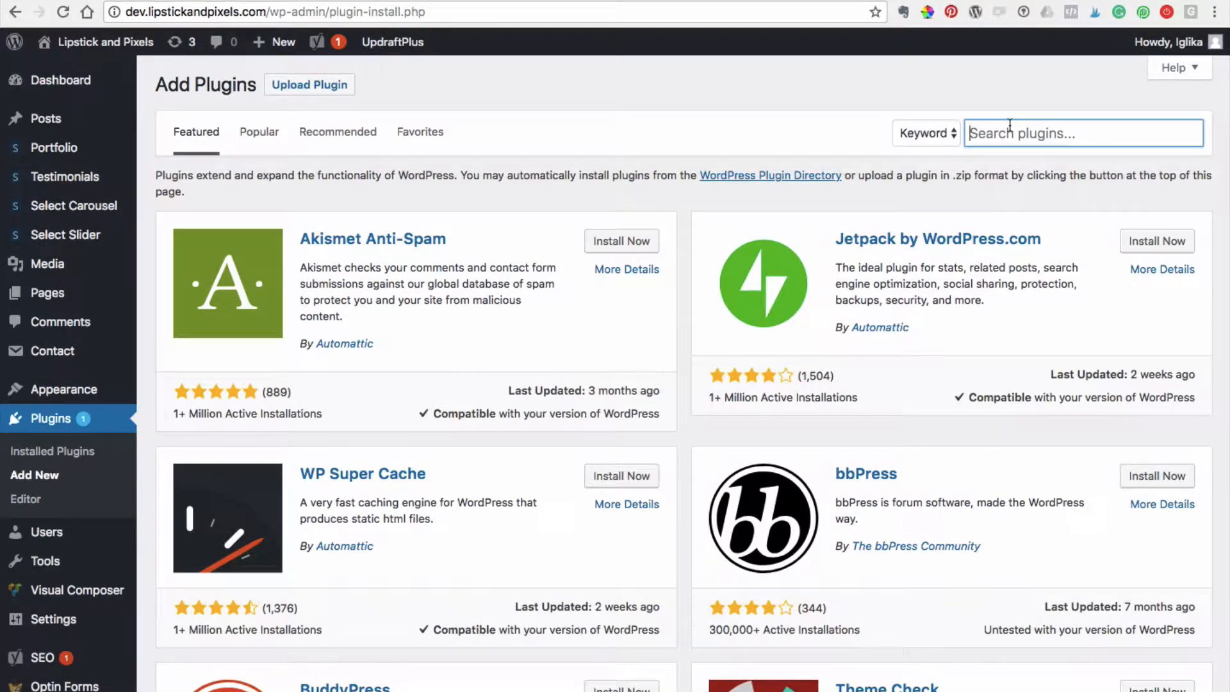
pyautogui.write('easy google fon')
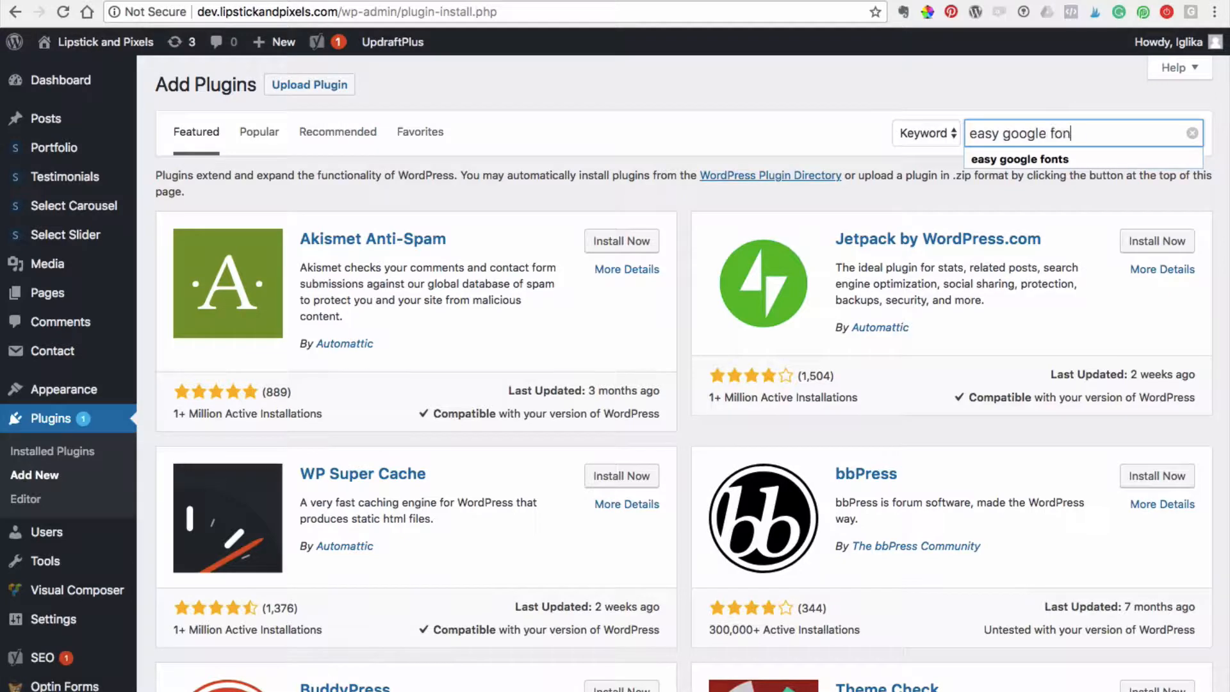
pyautogui.write('ts')
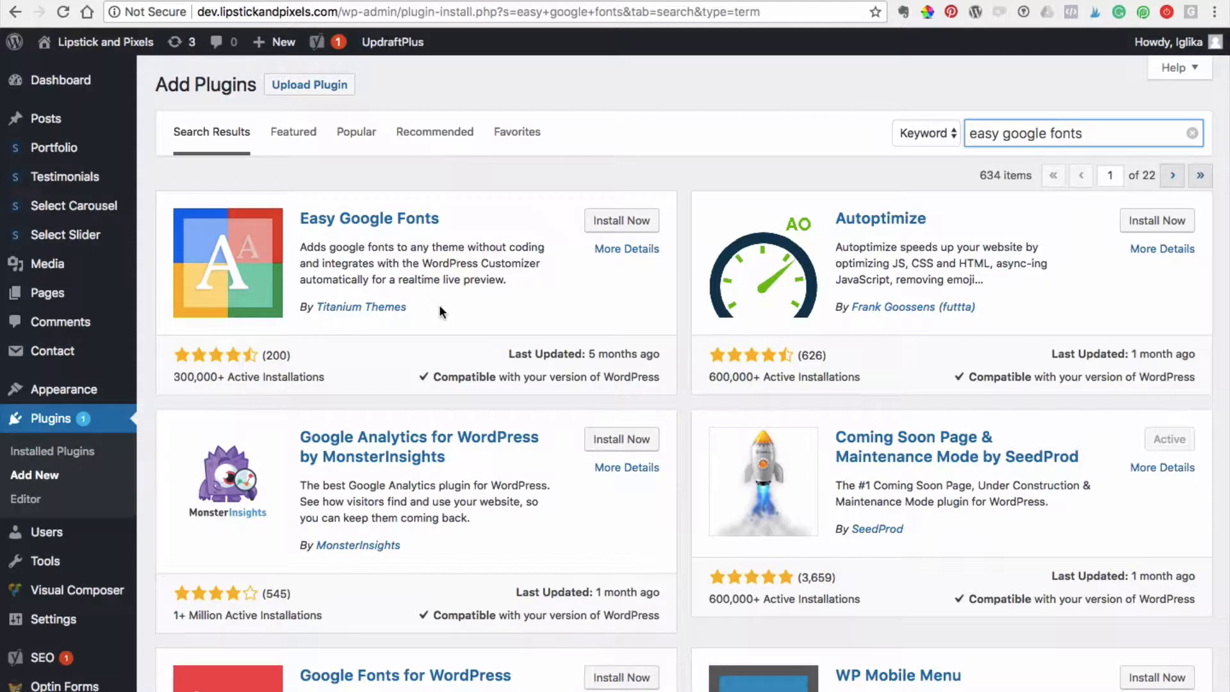
# Step: Install and activate the Easy Google Fonts plugin by Titanium Themes
pyautogui.click(627, 224)
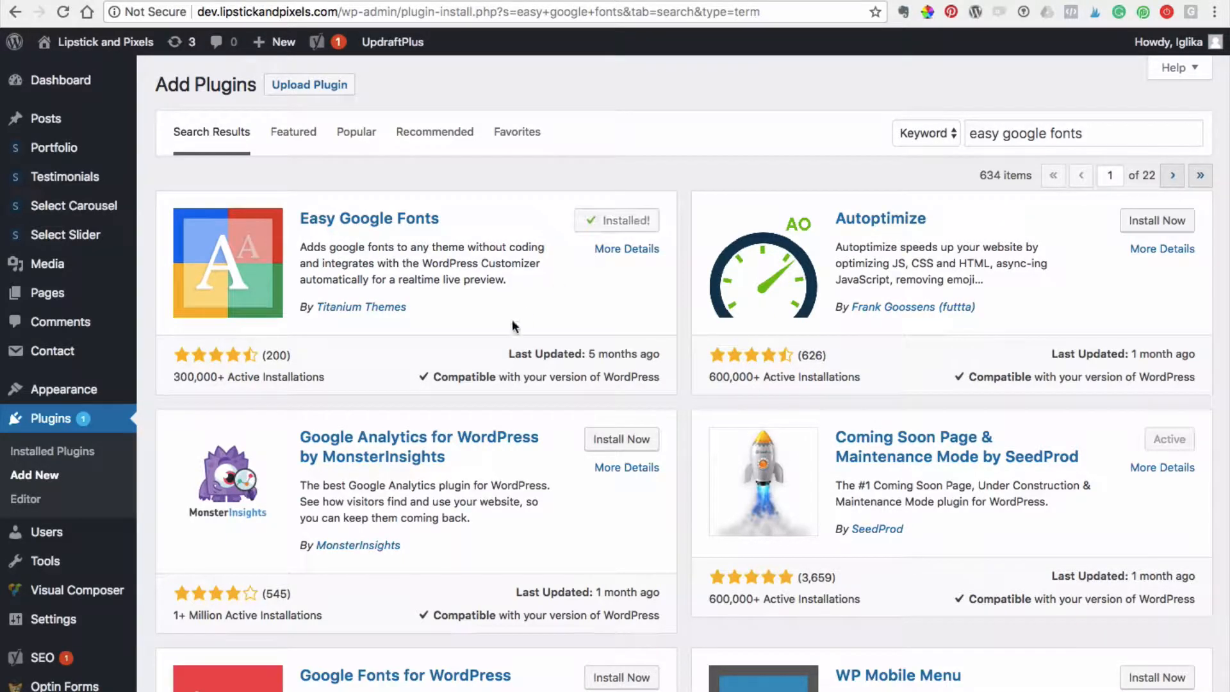
pyautogui.scroll(-1, 513, 319)
pyautogui.scroll(-2, 407, 230)
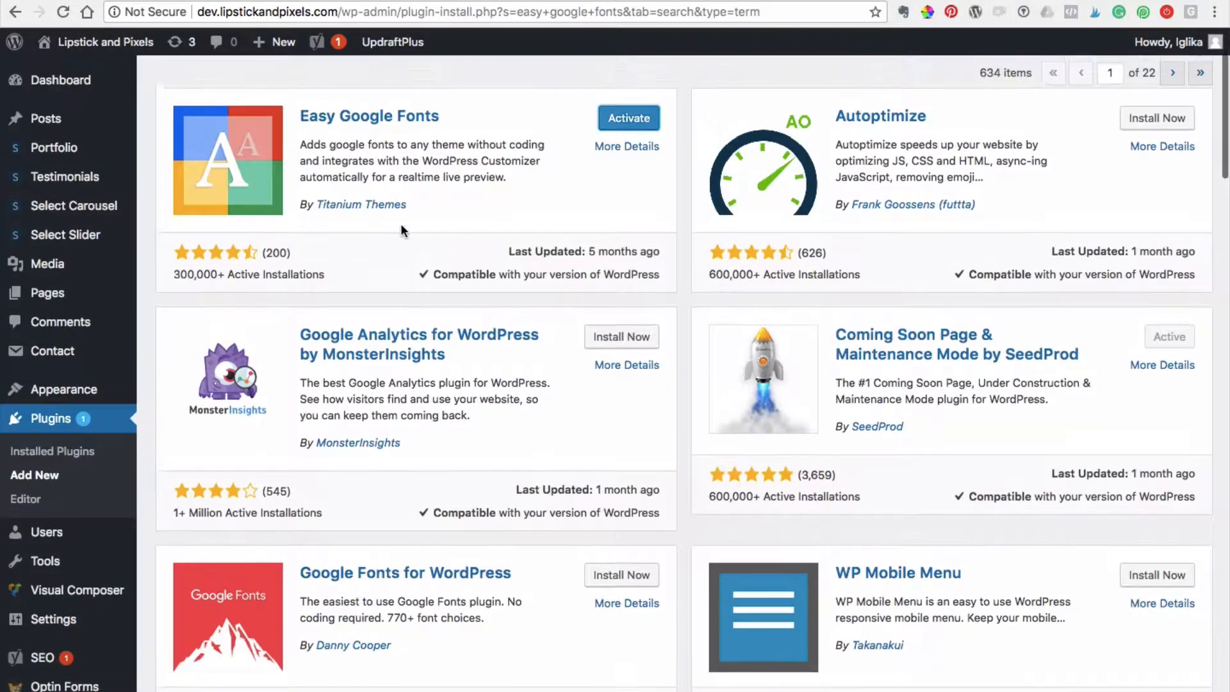
pyautogui.click(615, 131)
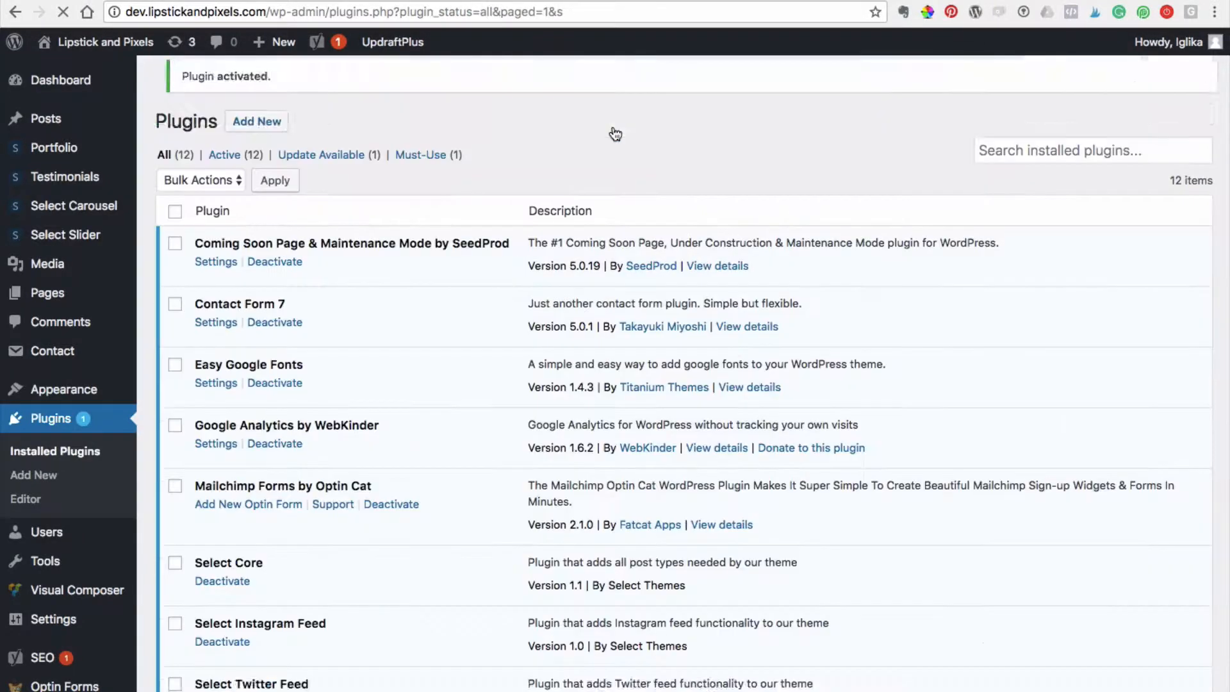
# Step: Go to the Easy Google Fonts settings and look through the font control management and Google Fonts API key pages
pyautogui.scroll(-5, 474, 280)
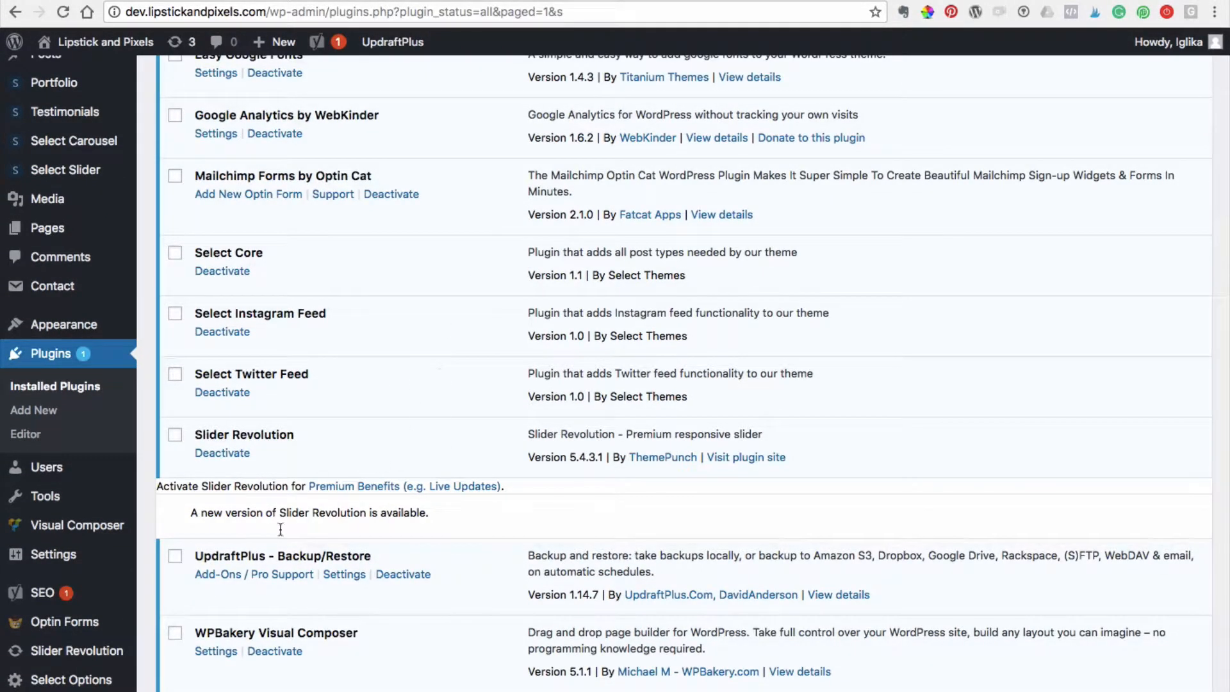
pyautogui.moveTo(56, 559)
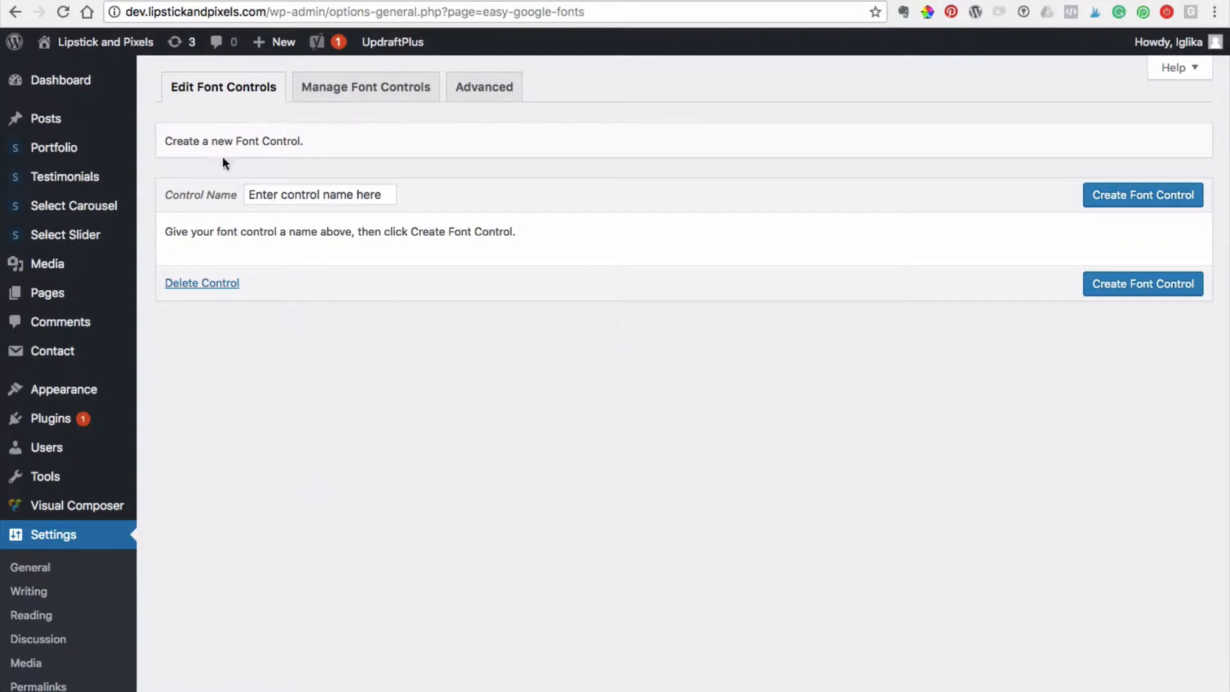
pyautogui.click(374, 91)
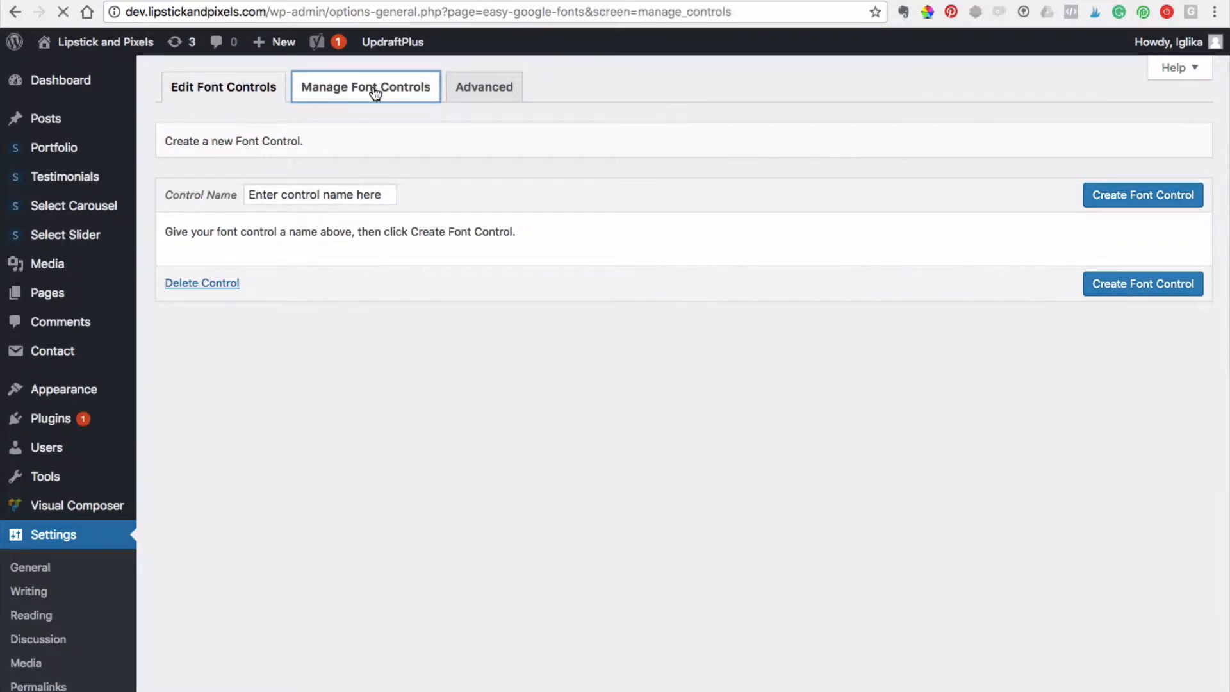
pyautogui.click(485, 90)
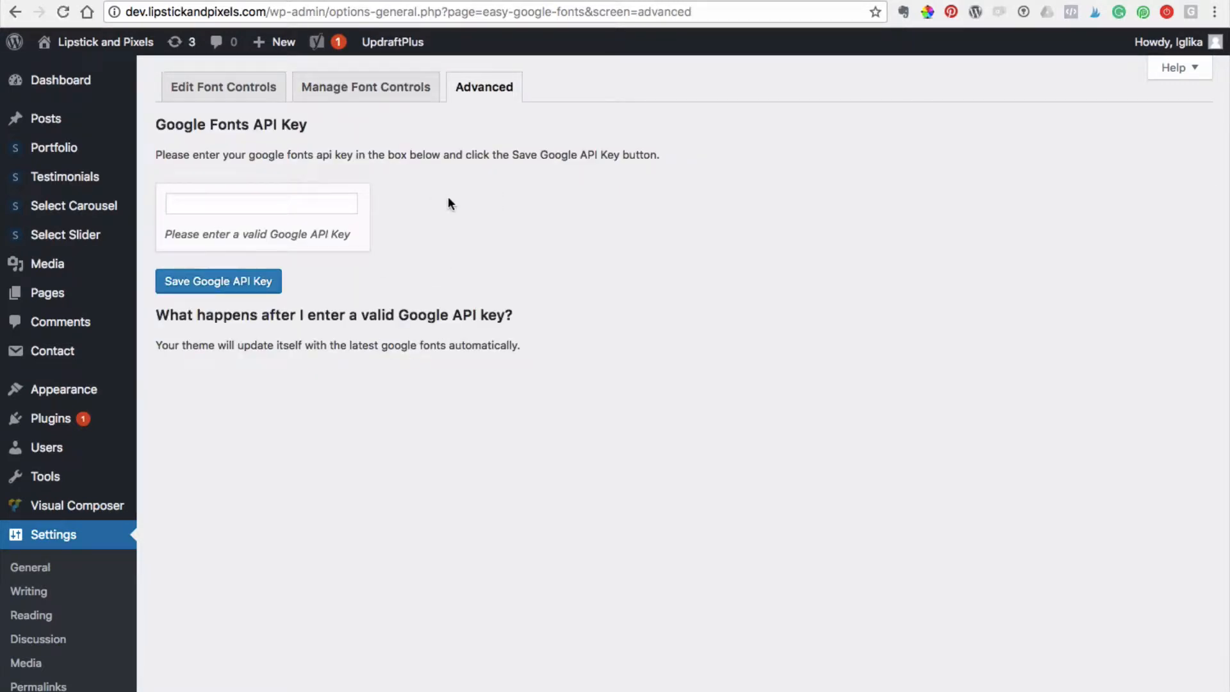
pyautogui.click(213, 197)
# Step: Create a new font control named "New fonts" in the Easy Google Fonts settings
pyautogui.click(232, 94)
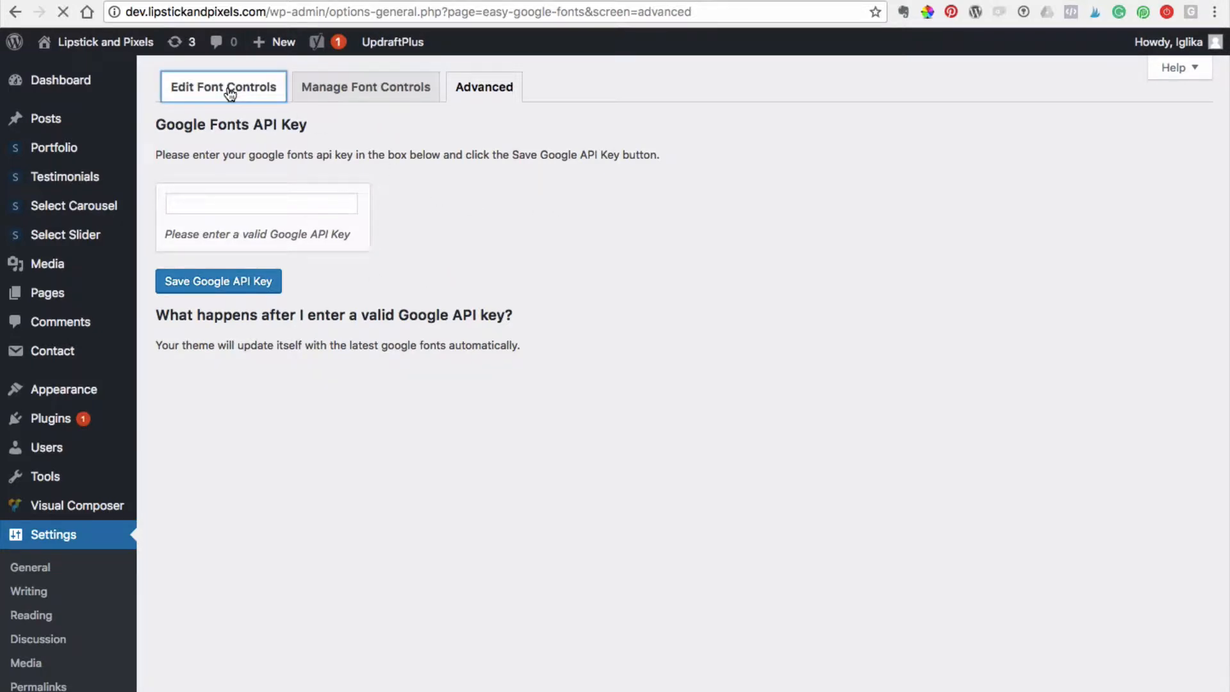
pyautogui.click(350, 192)
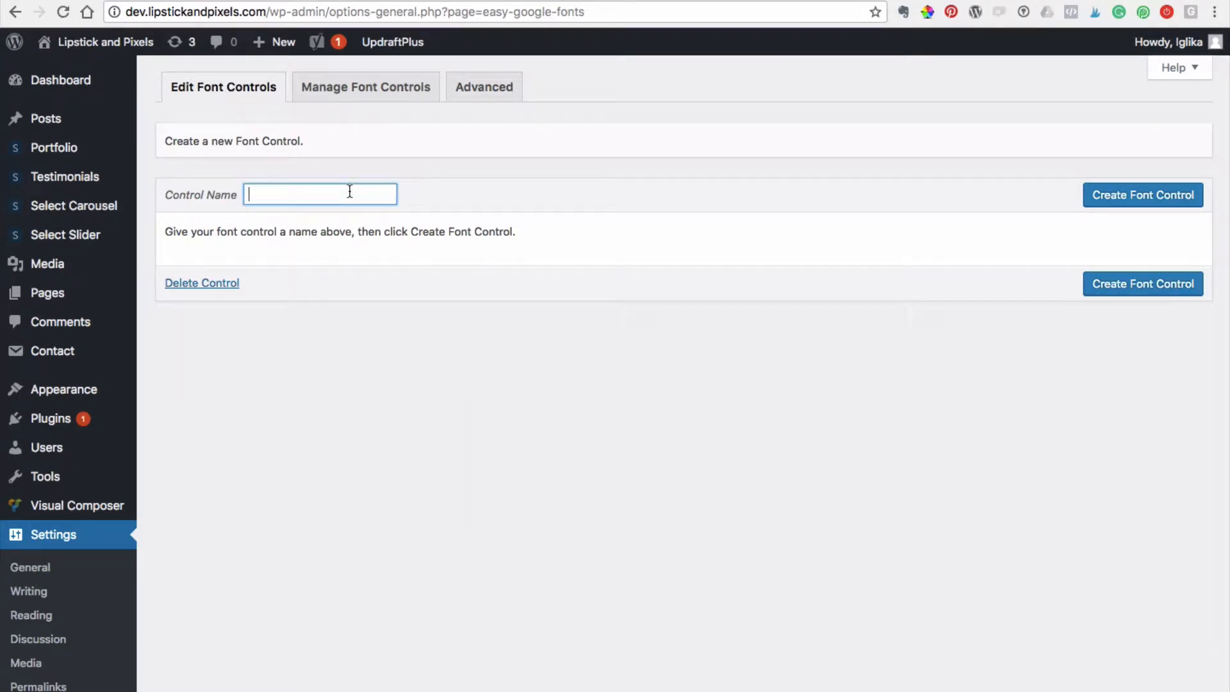
pyautogui.write('New fonts')
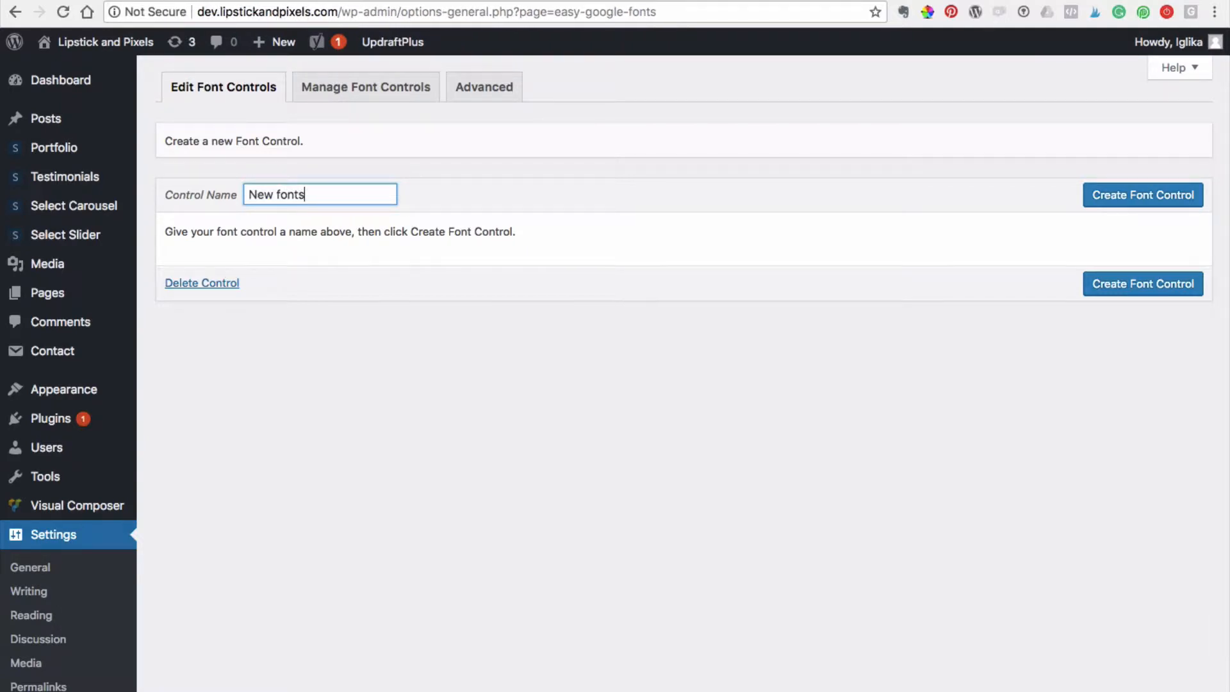
pyautogui.click(1169, 201)
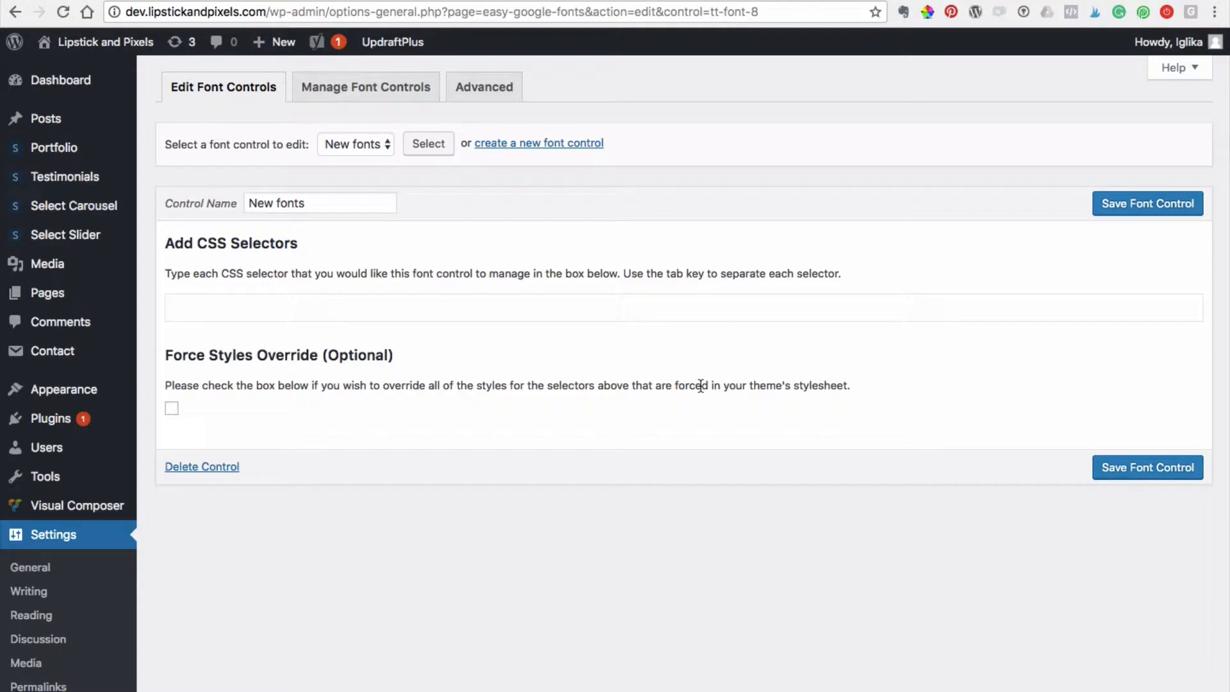
pyautogui.scroll(-1, 701, 388)
pyautogui.scroll(1, 709, 342)
pyautogui.scroll(-1, 226, 324)
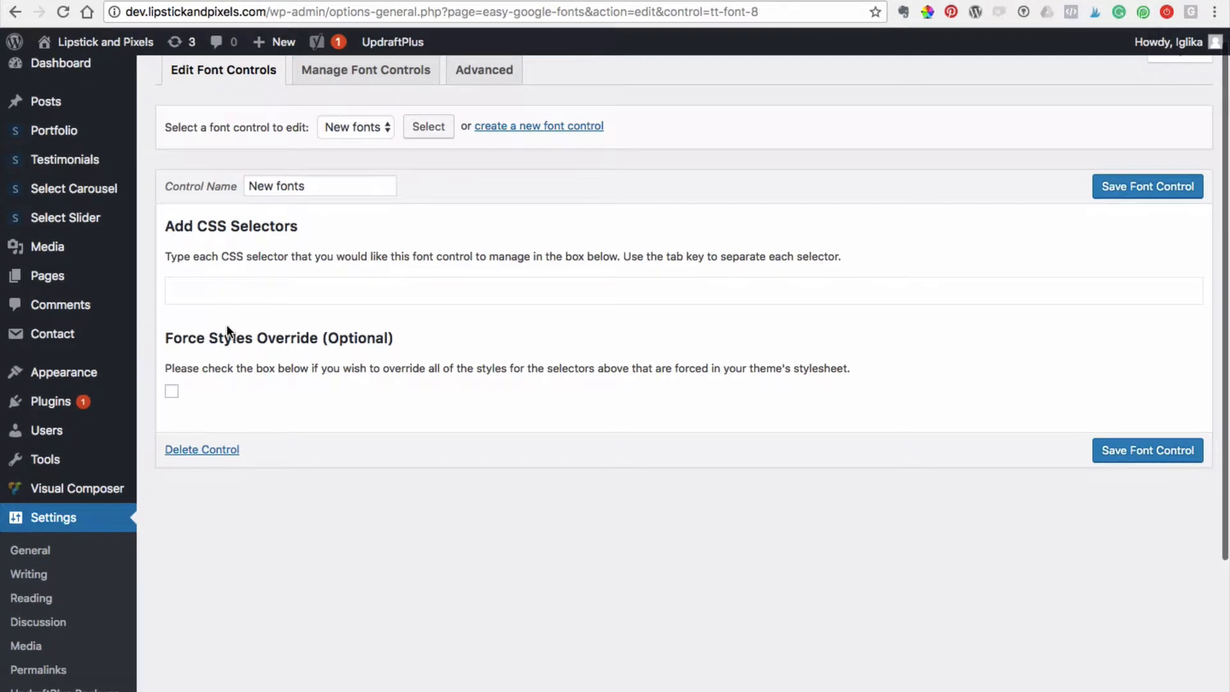
# Step: Open the active Moments Child theme for customizing and go to its Typography section
pyautogui.moveTo(102, 379)
pyautogui.click(159, 377)
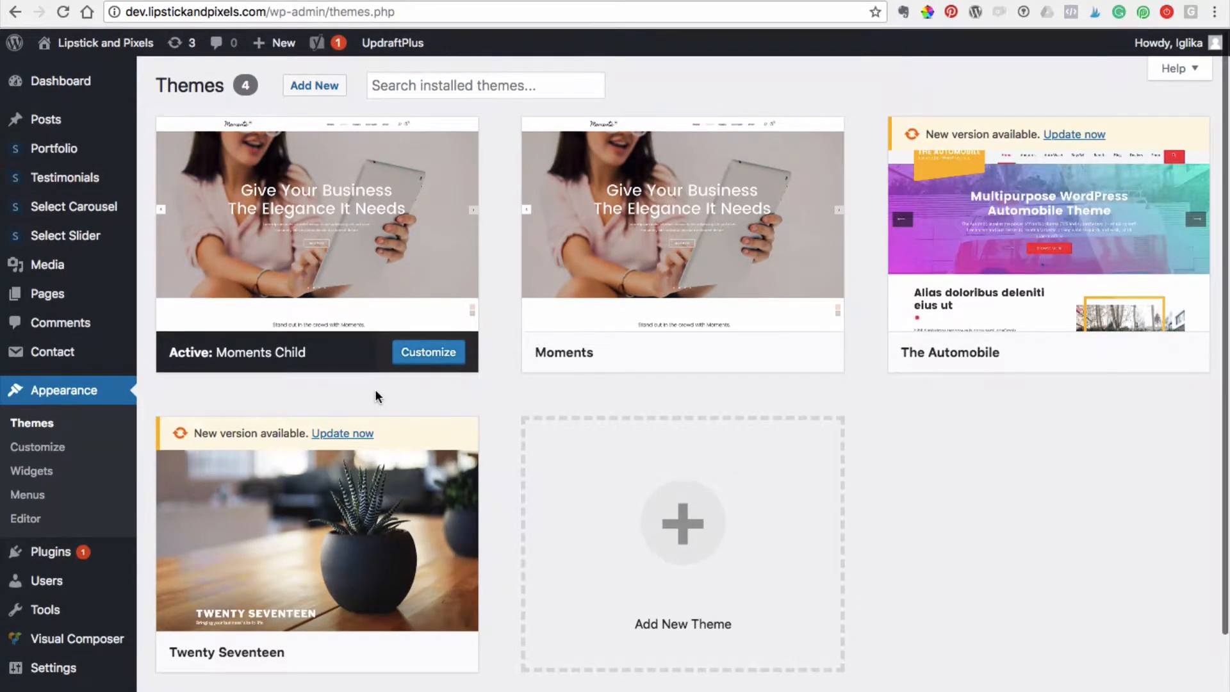
pyautogui.scroll(-1, 375, 392)
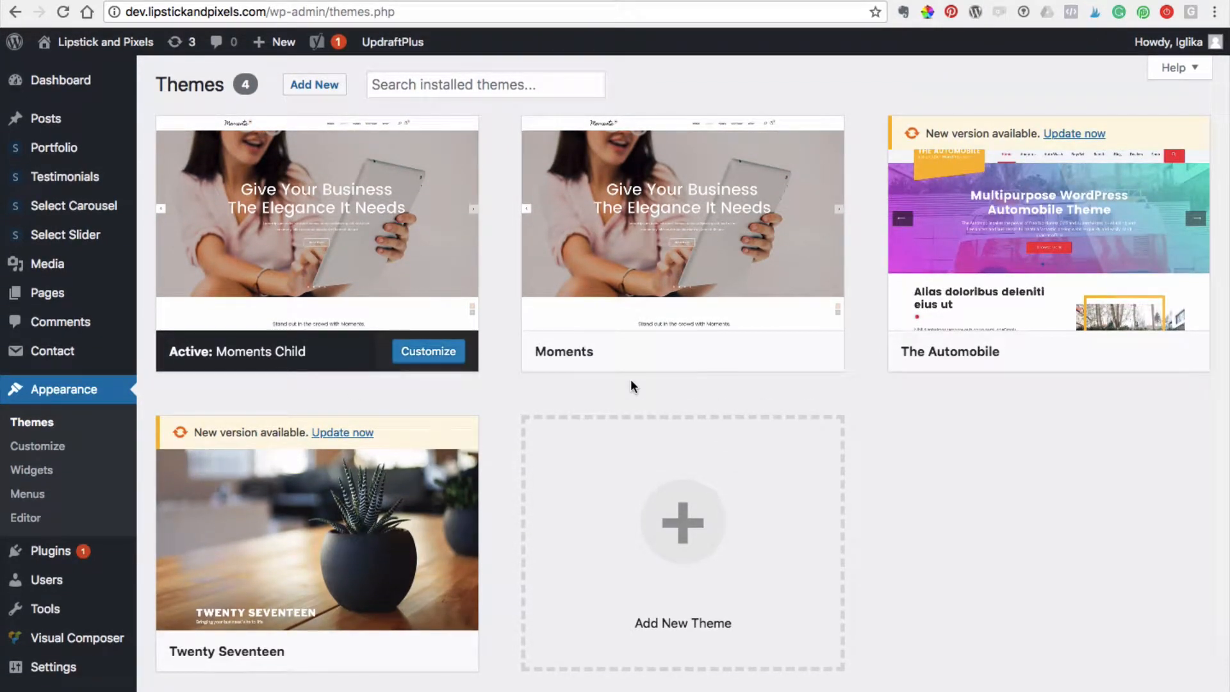
pyautogui.moveTo(706, 232)
pyautogui.click(433, 360)
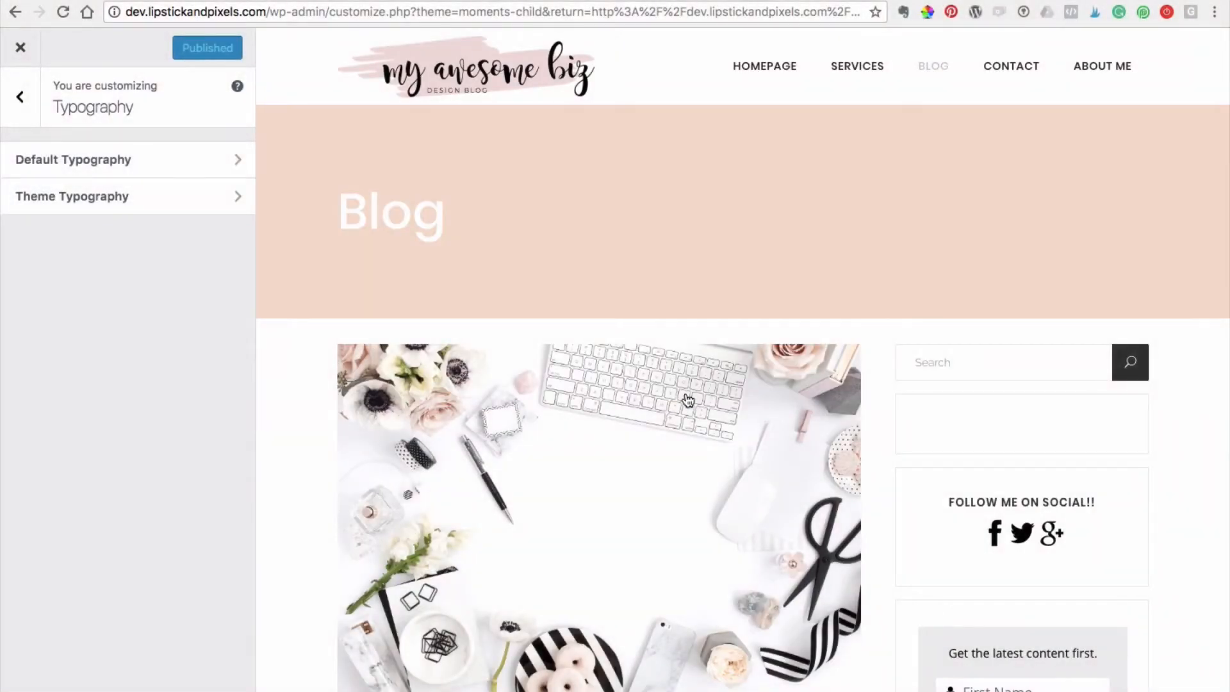
# Step: Examine the post titles and excerpts in the blog preview, dismissing the newsletter popup
pyautogui.scroll(-5, 686, 402)
pyautogui.scroll(-4, 688, 400)
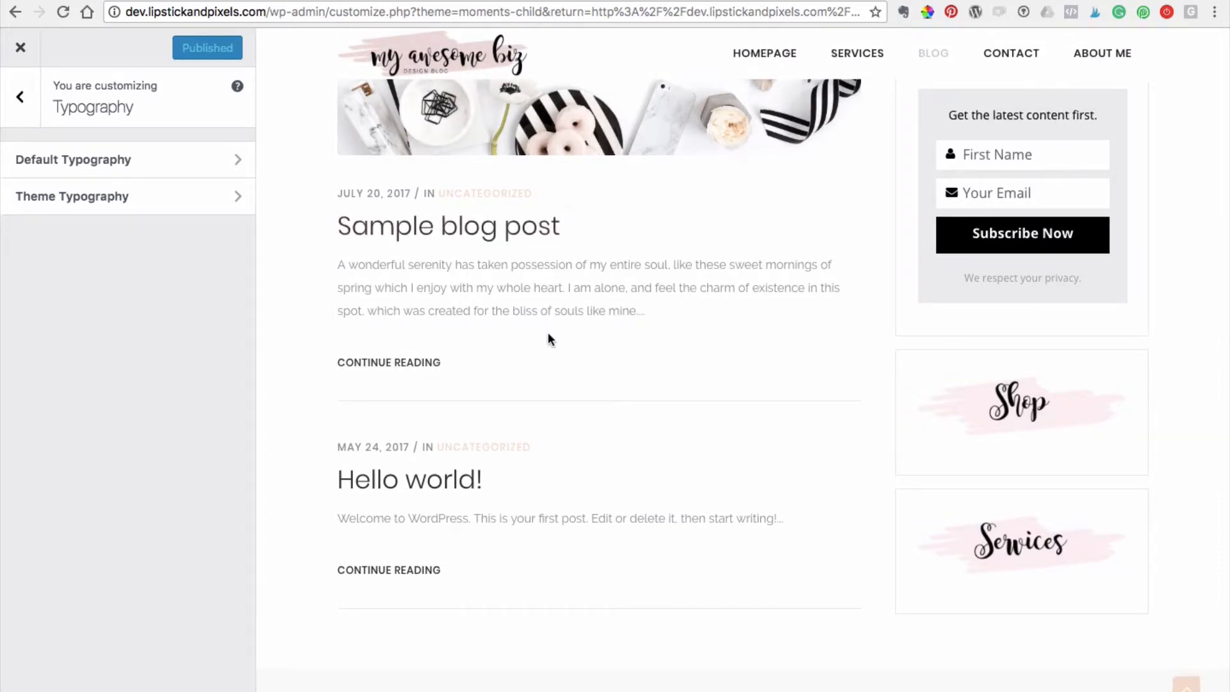
pyautogui.scroll(1, 548, 333)
pyautogui.scroll(1, 605, 375)
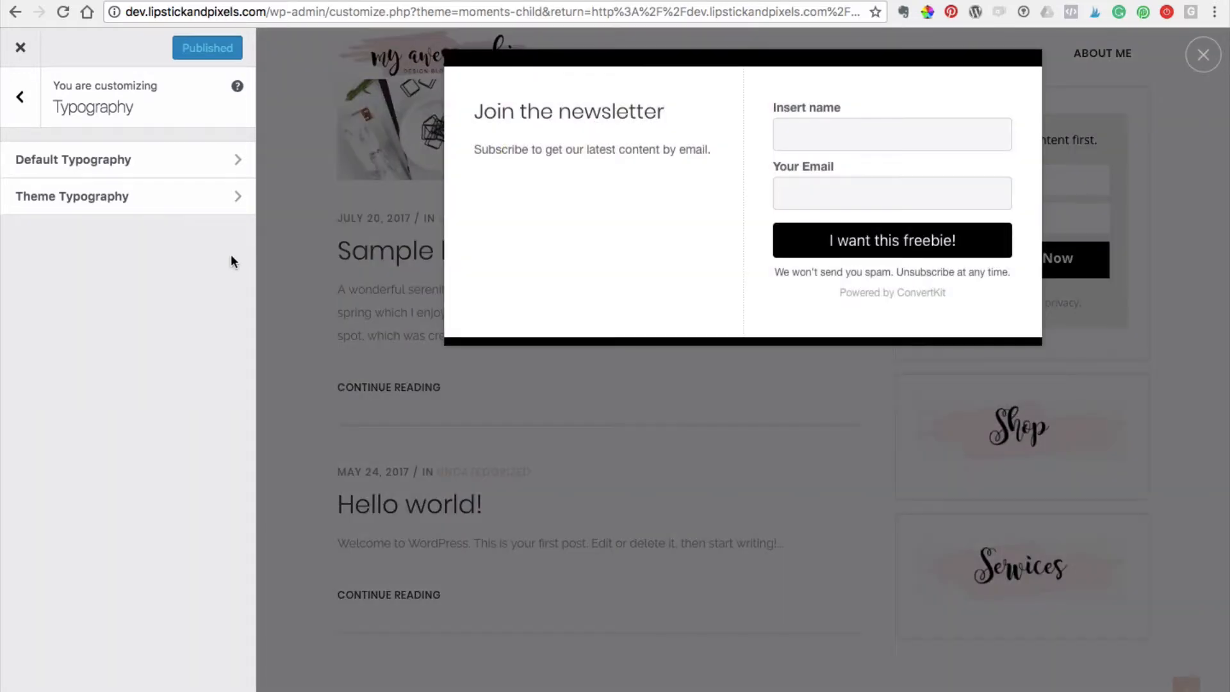
pyautogui.click(1208, 65)
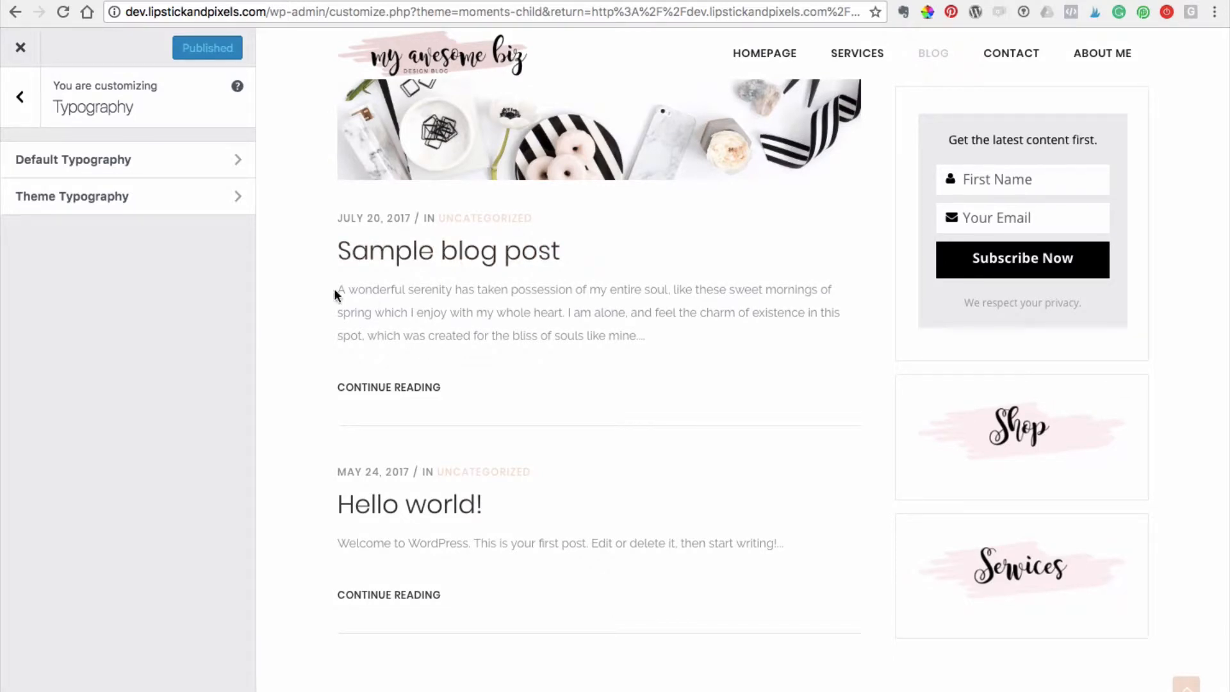
pyautogui.moveTo(334, 289); pyautogui.dragTo(613, 302)
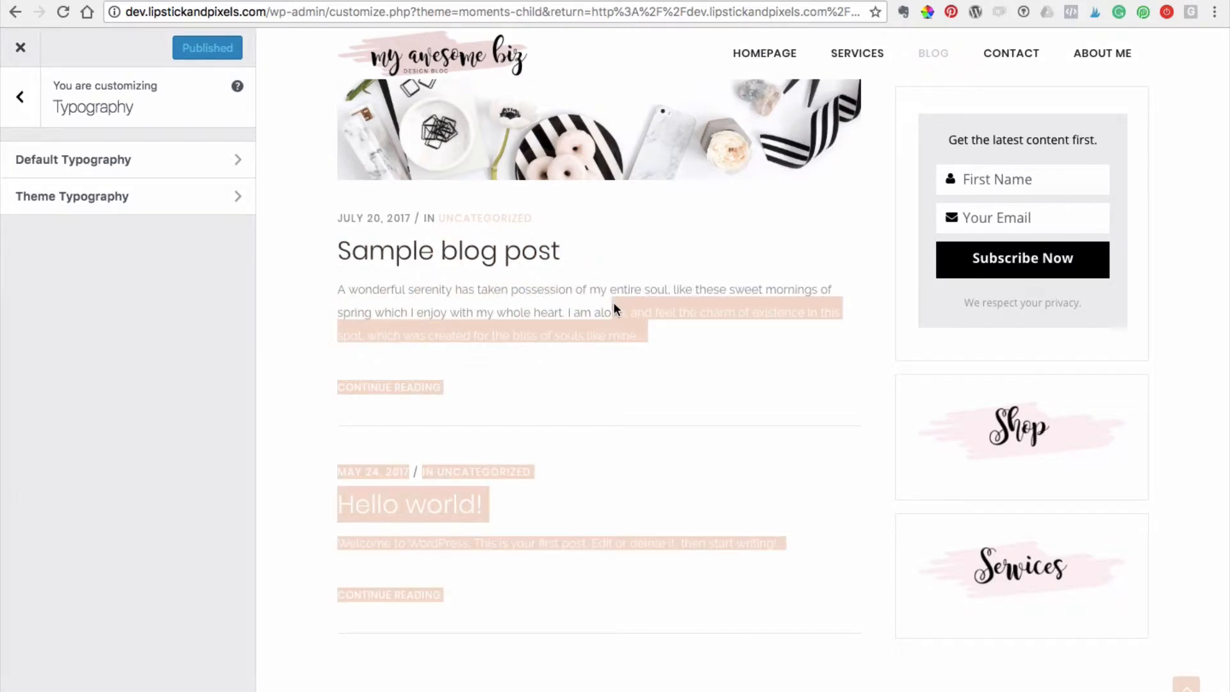
pyautogui.click(360, 350)
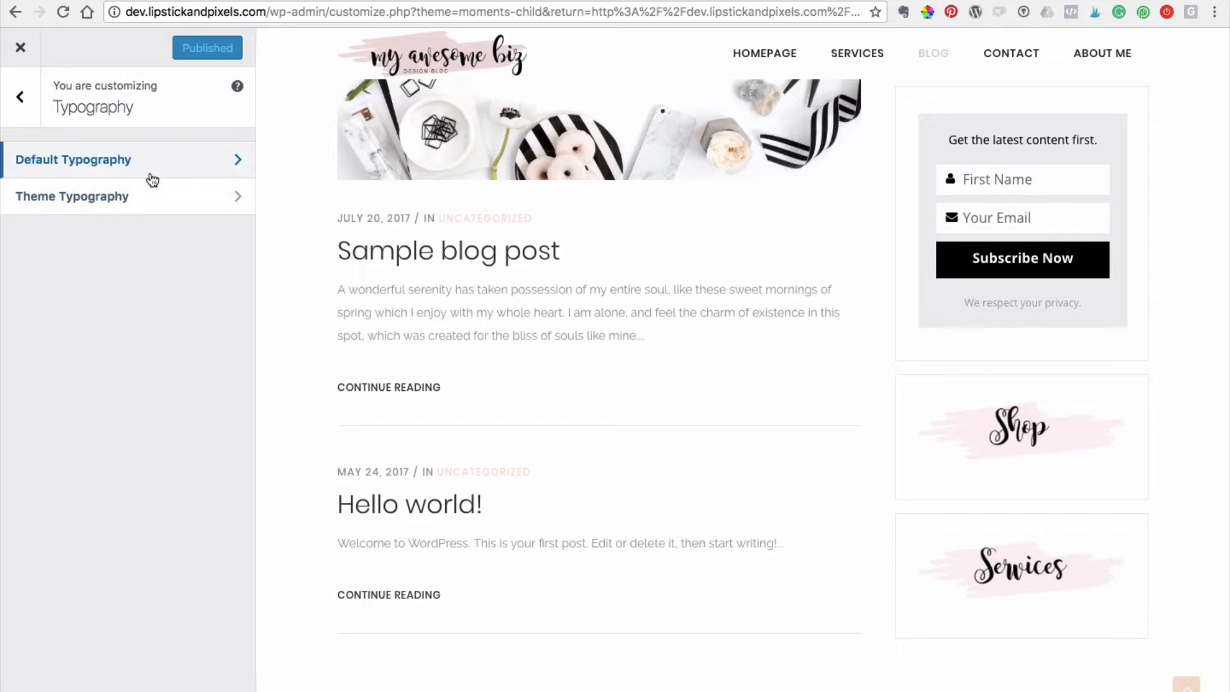
# Step: Open the Default Typography settings and expand the font options for paragraphs
pyautogui.click(199, 154)
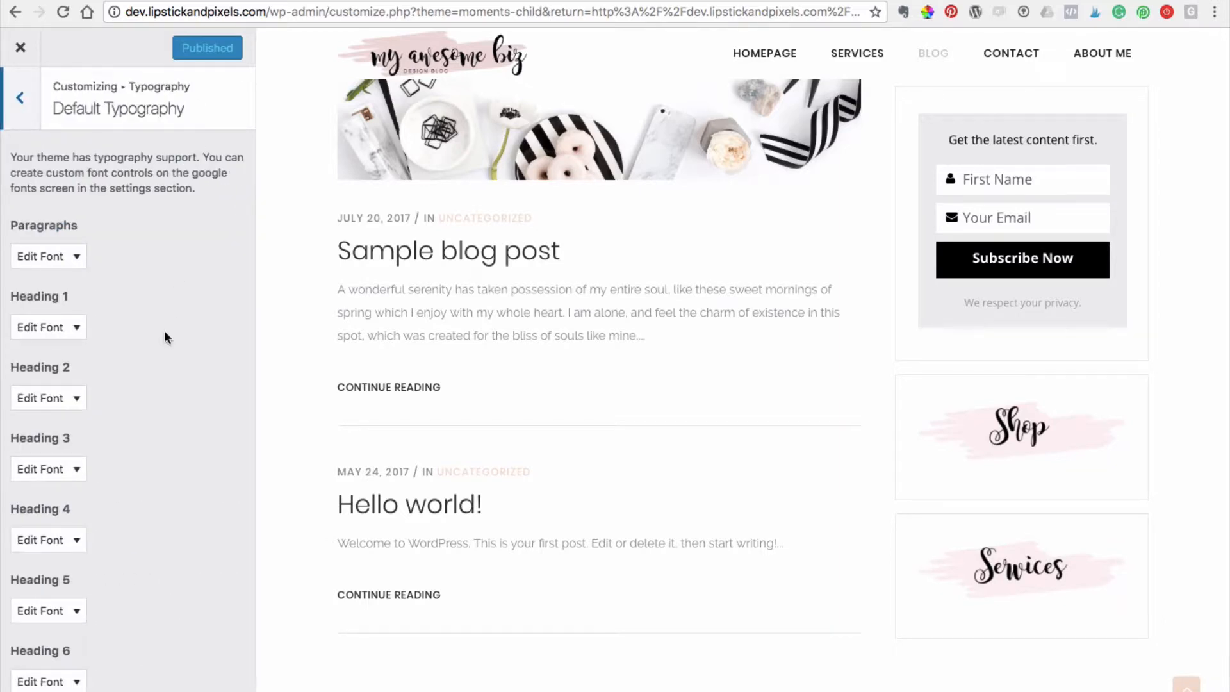
pyautogui.click(71, 247)
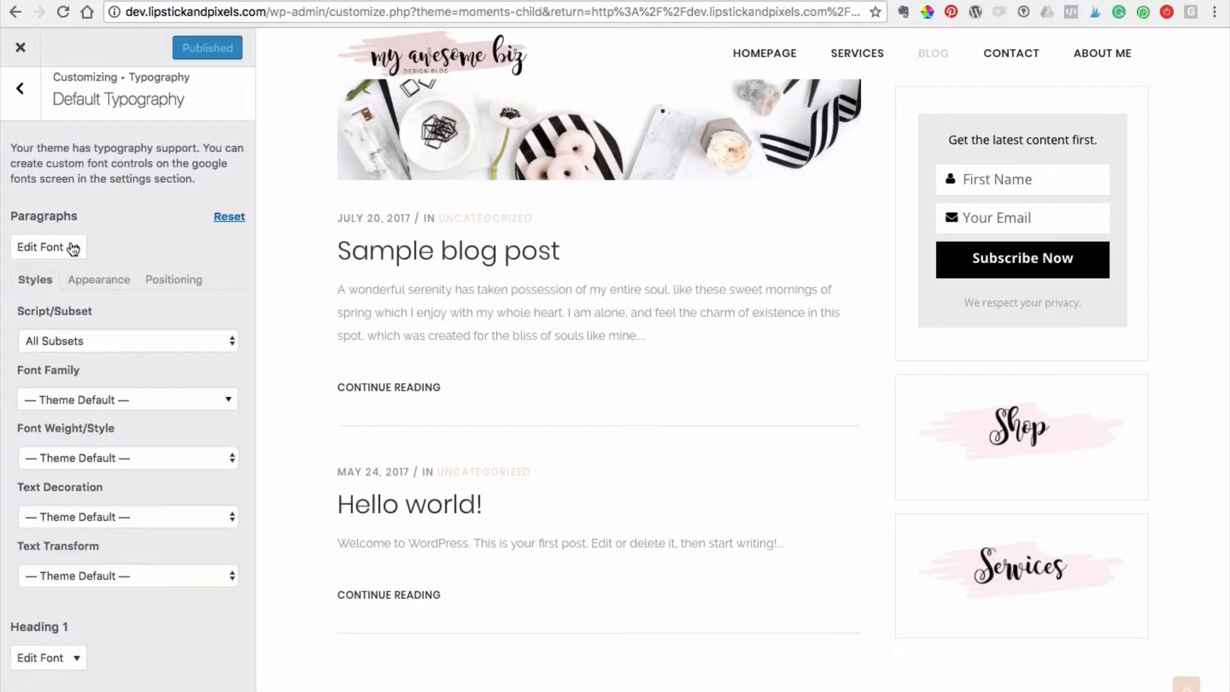
pyautogui.scroll(-3, 92, 301)
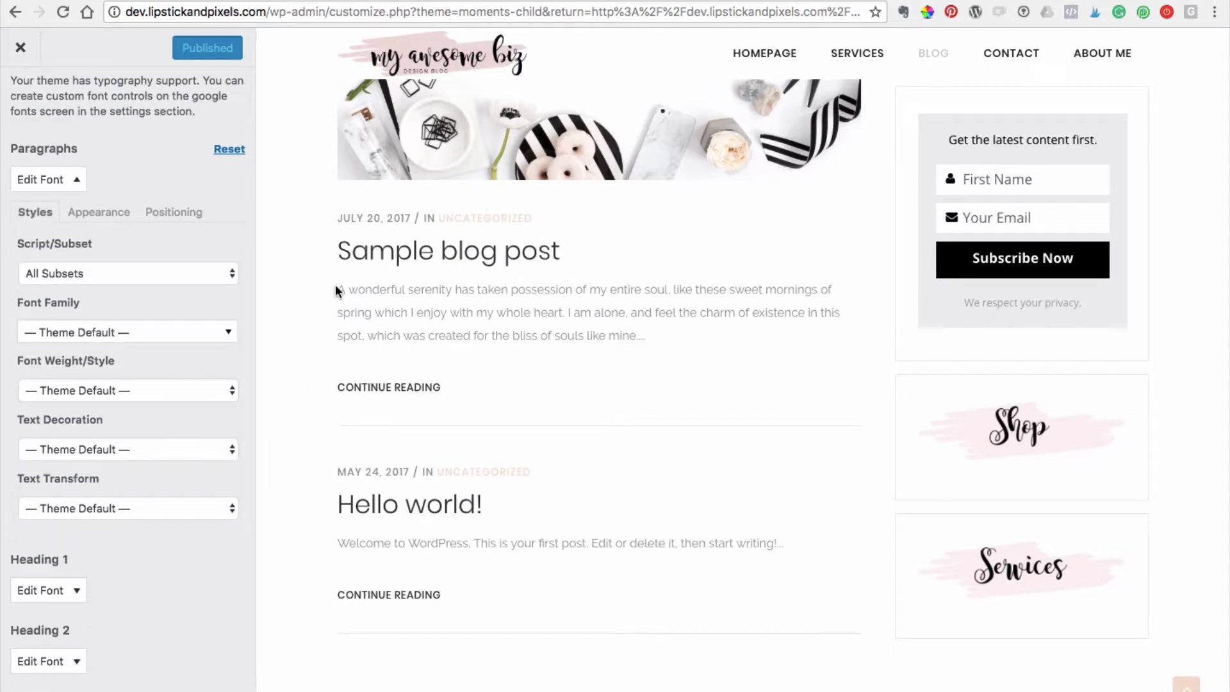
pyautogui.scroll(-1, 336, 292)
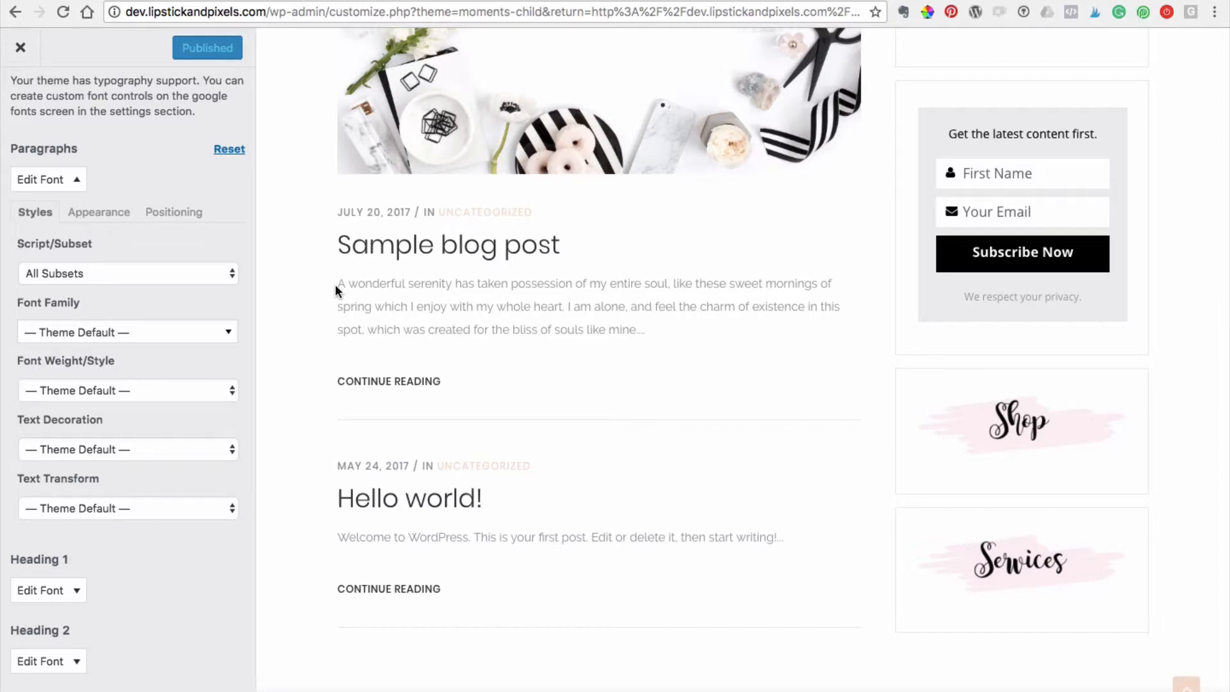
# Step: Try Georgia and Helvetica as the paragraph font family
pyautogui.click(220, 334)
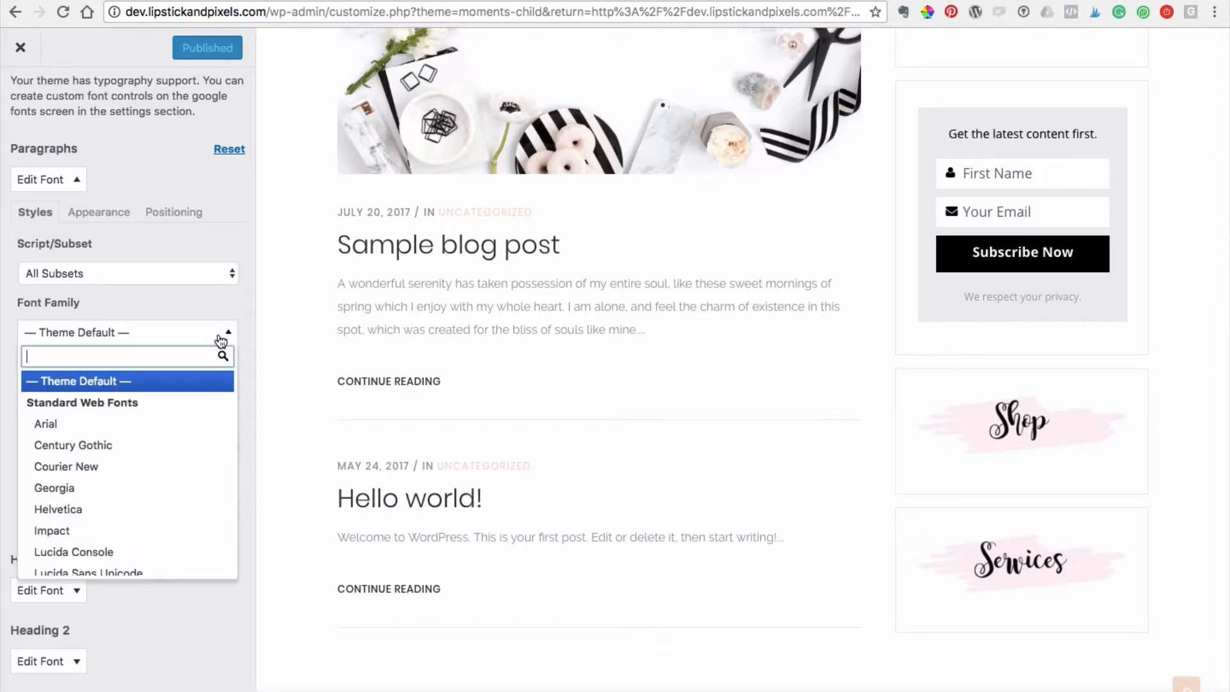
pyautogui.scroll(-1, 178, 490)
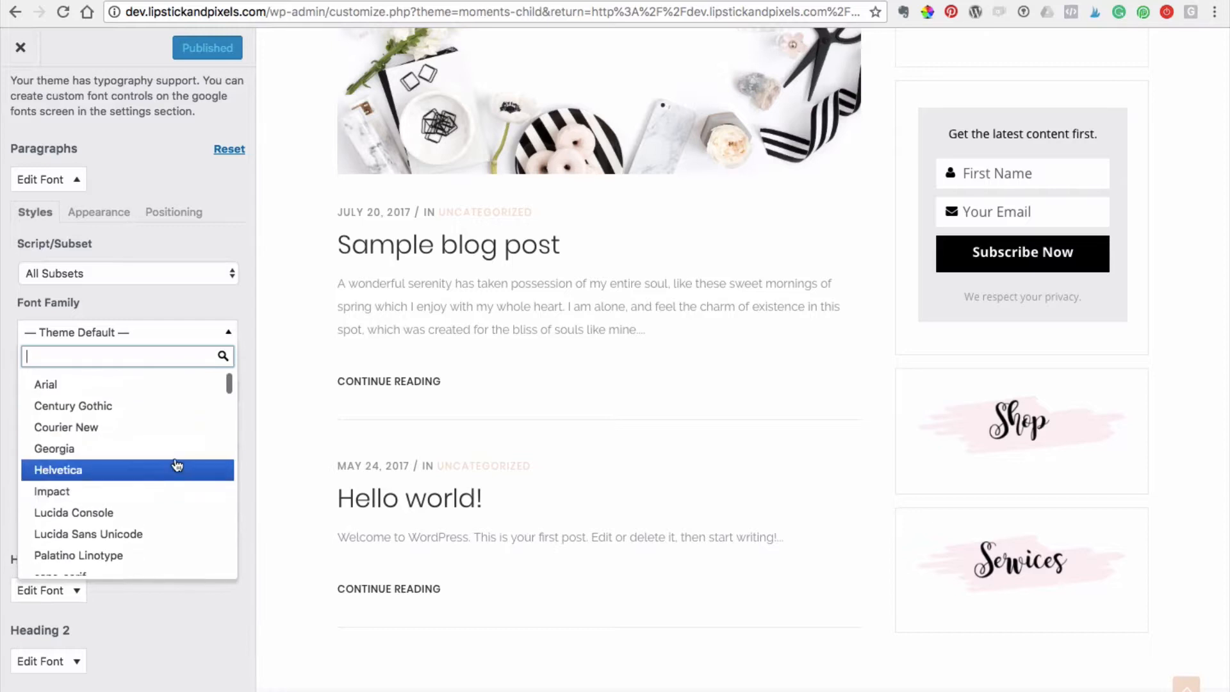
pyautogui.click(176, 457)
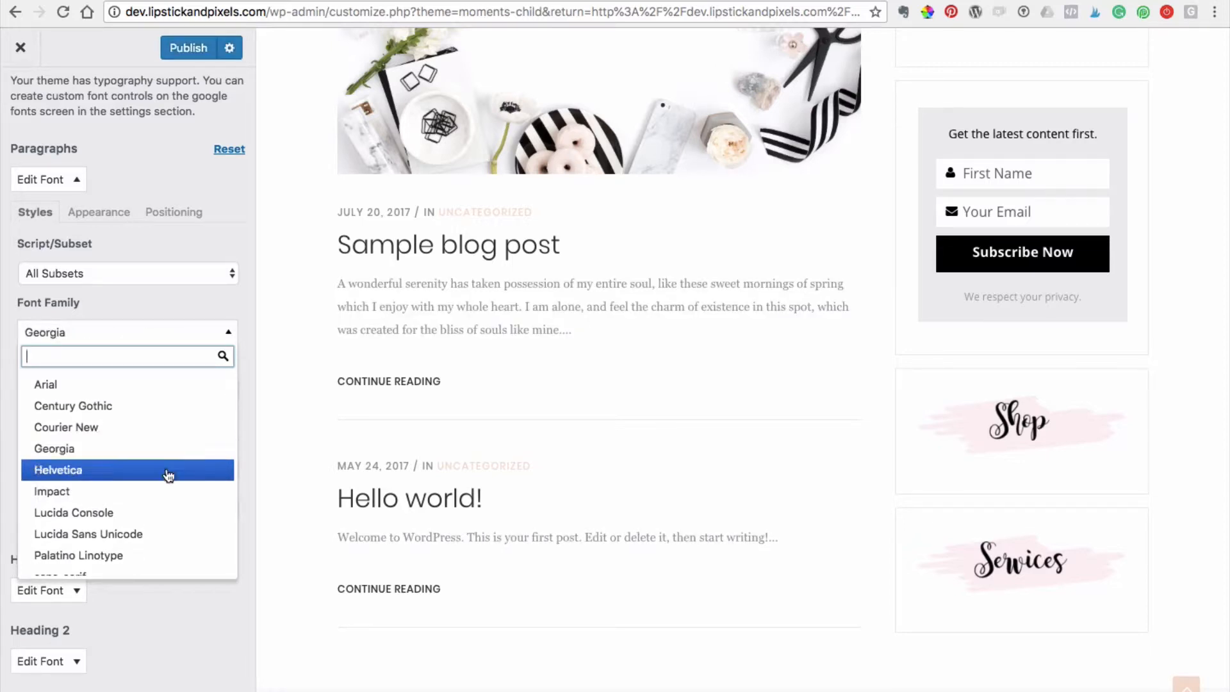
pyautogui.click(168, 474)
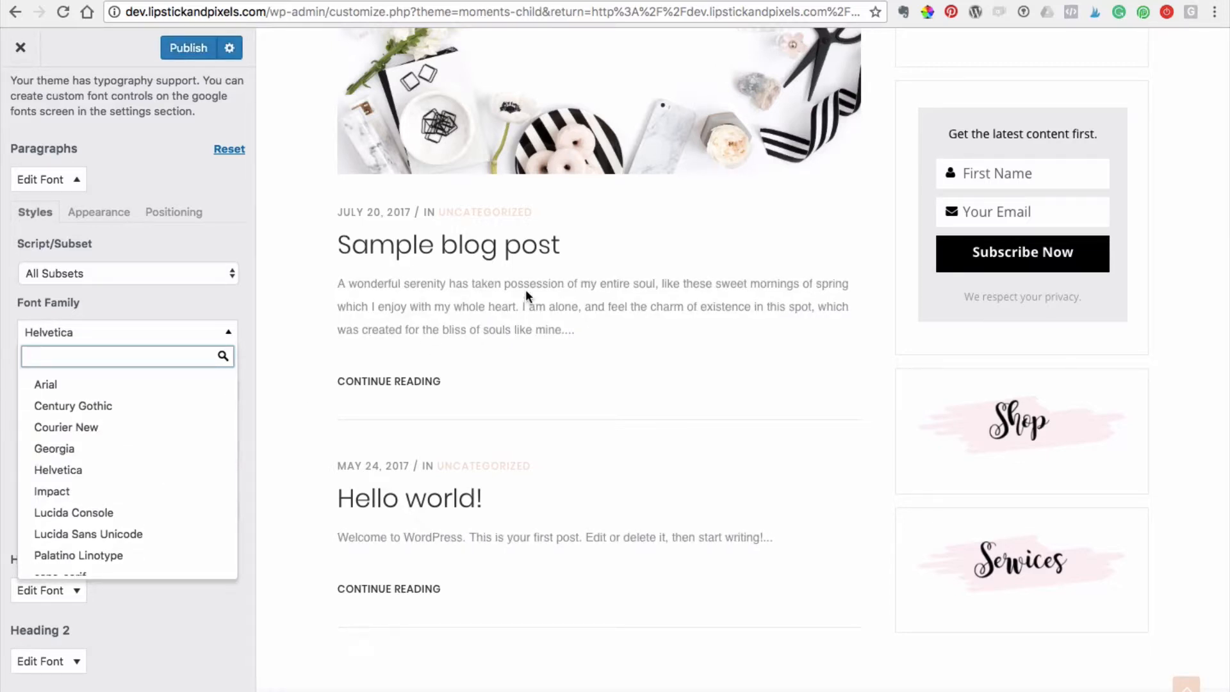
# Step: Try several Google serif fonts on the paragraphs, including Balthazar, BioRhyme Expanded and Cormorant Garamond
pyautogui.scroll(-3, 137, 502)
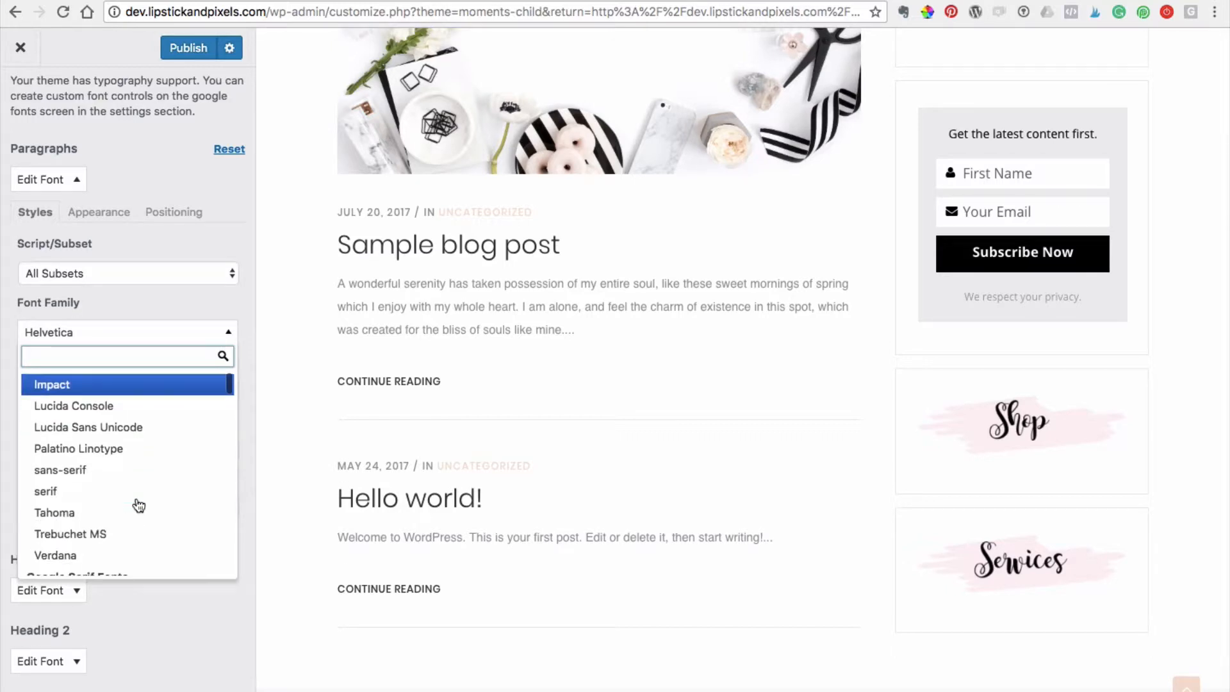
pyautogui.click(141, 453)
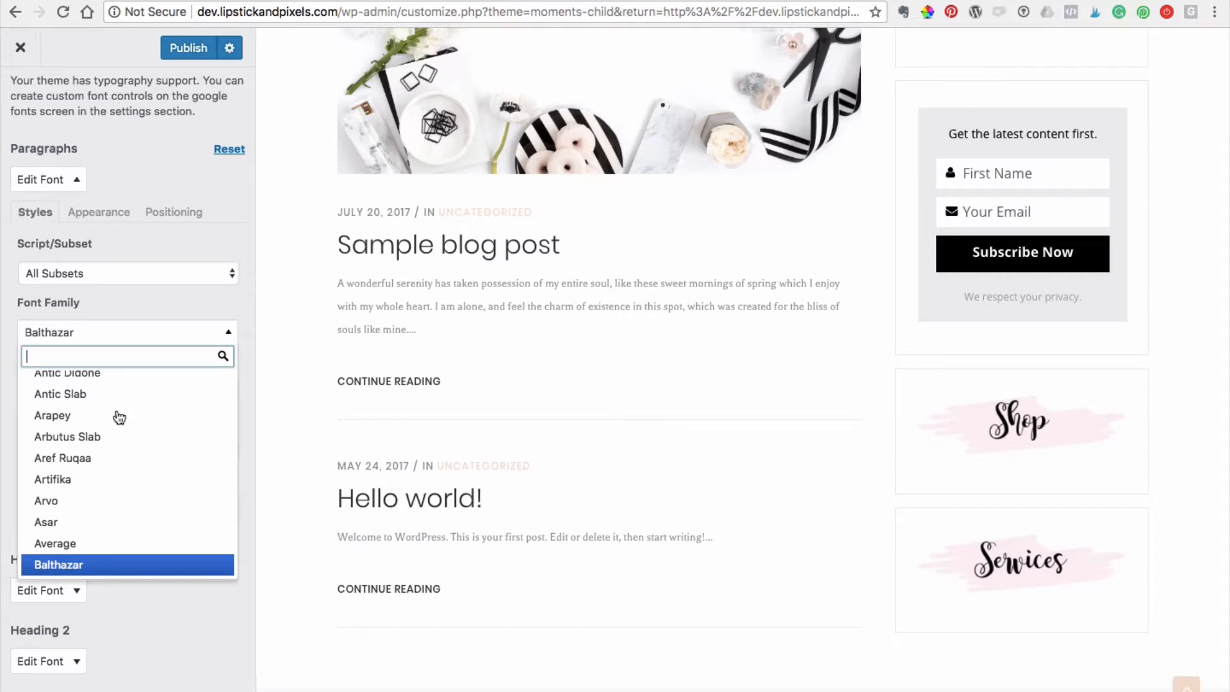
pyautogui.click(100, 488)
pyautogui.click(100, 503)
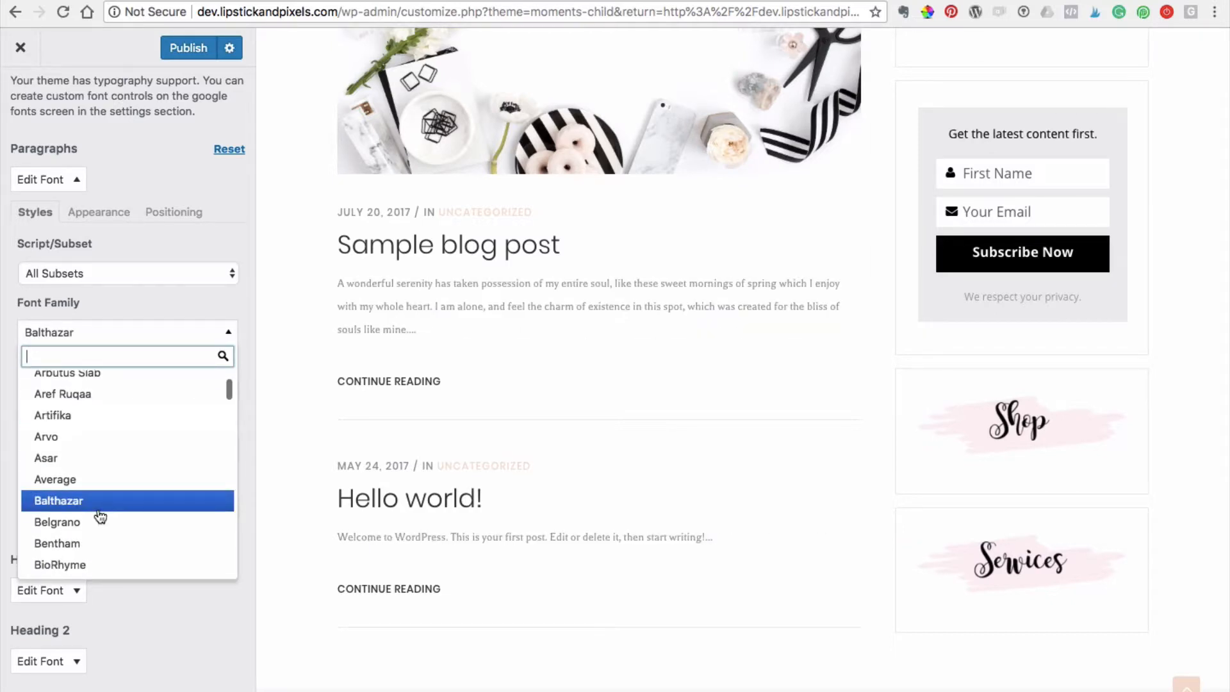
pyautogui.scroll(-2, 99, 511)
pyautogui.click(100, 520)
pyautogui.scroll(-2, 100, 528)
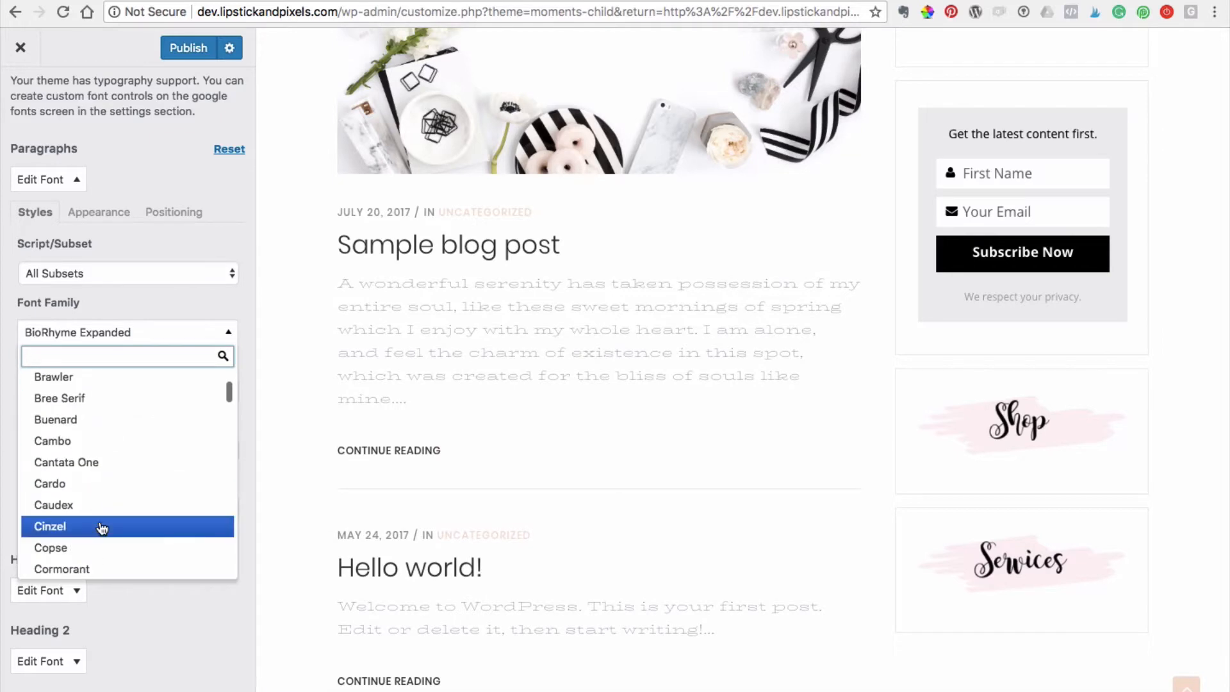
pyautogui.click(143, 484)
pyautogui.scroll(-1, 143, 487)
pyautogui.click(143, 501)
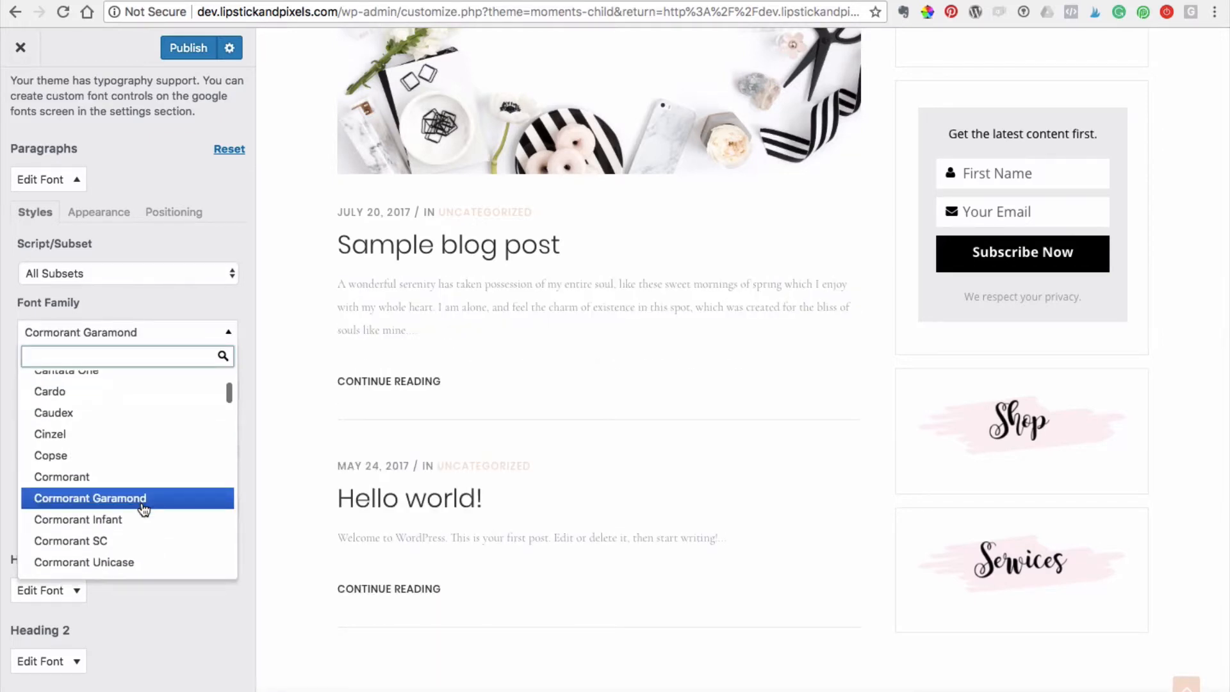
# Step: Search the font families for "monts" and set the paragraph font to Montserrat
pyautogui.scroll(3, 141, 487)
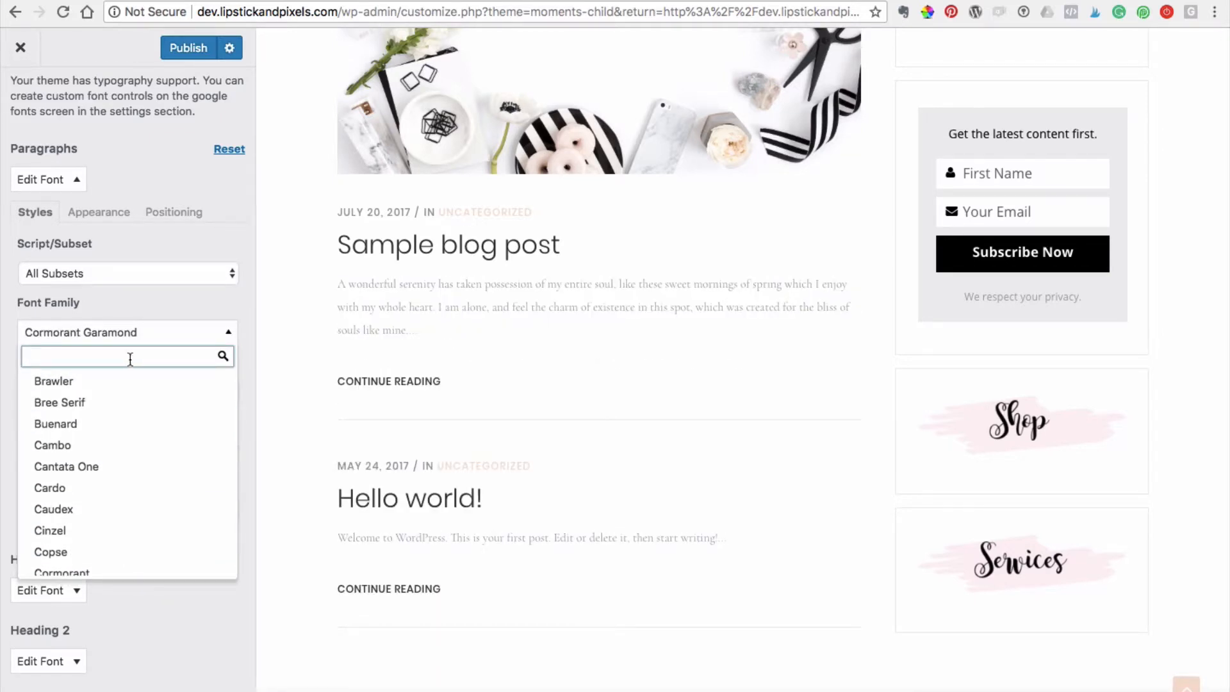
pyautogui.write('monts')
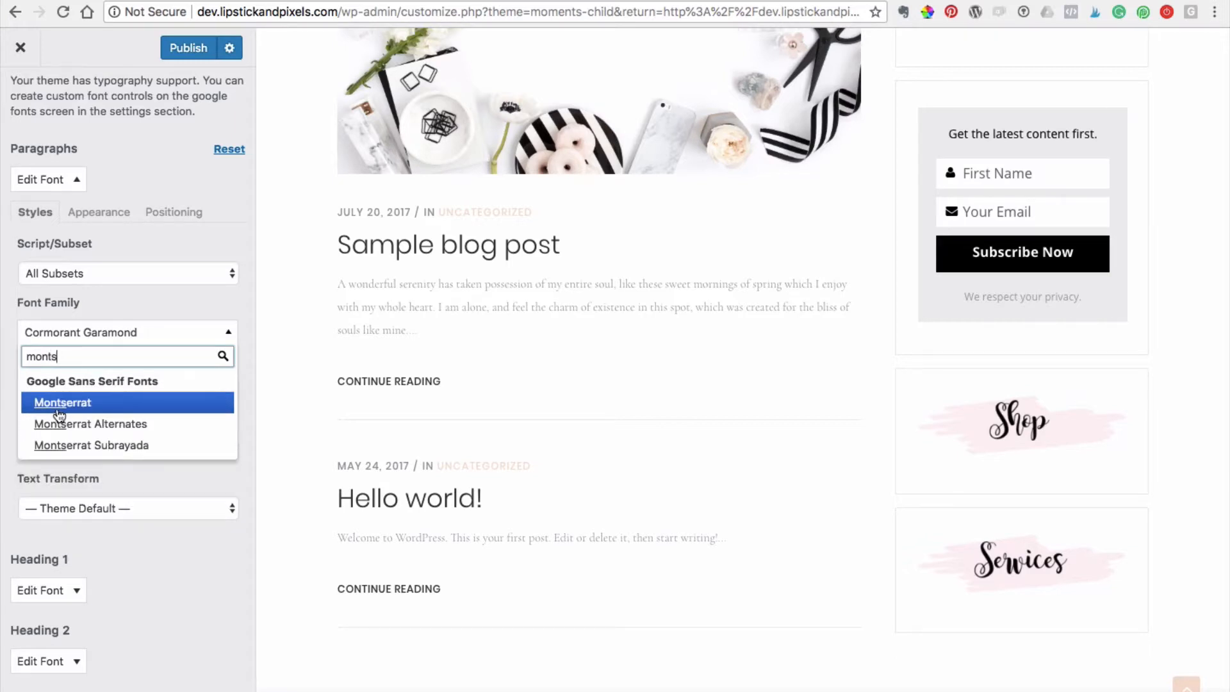
pyautogui.click(58, 409)
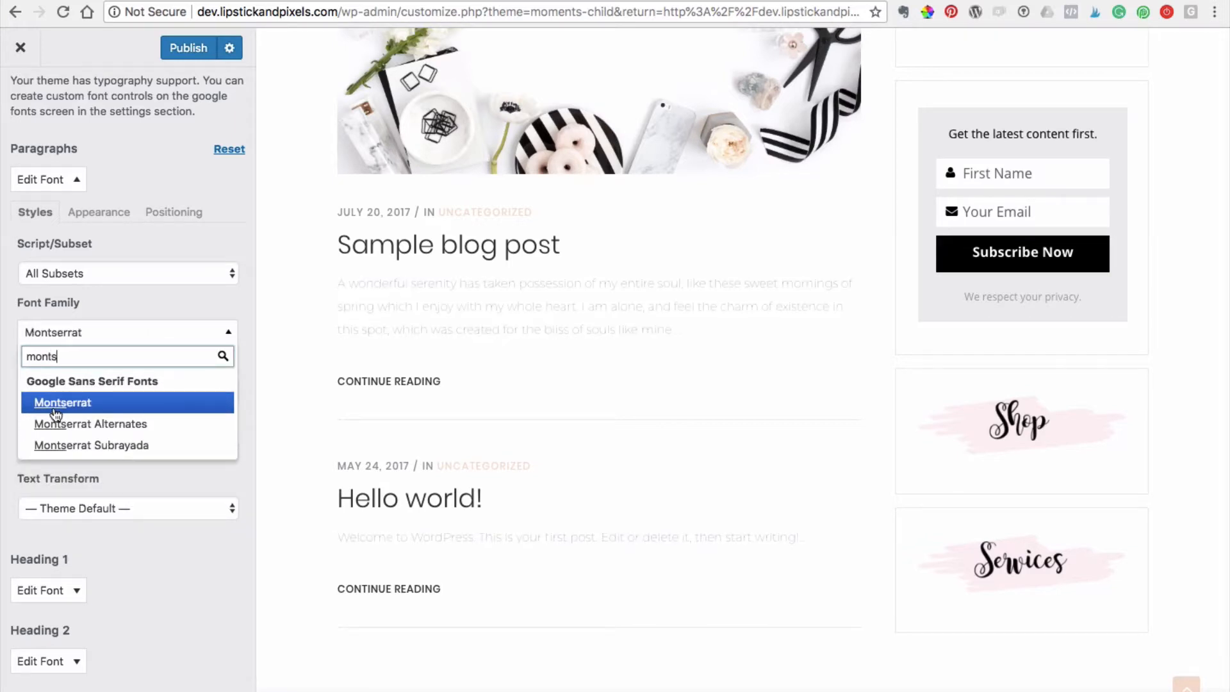
pyautogui.click(252, 349)
pyautogui.scroll(-1, 251, 340)
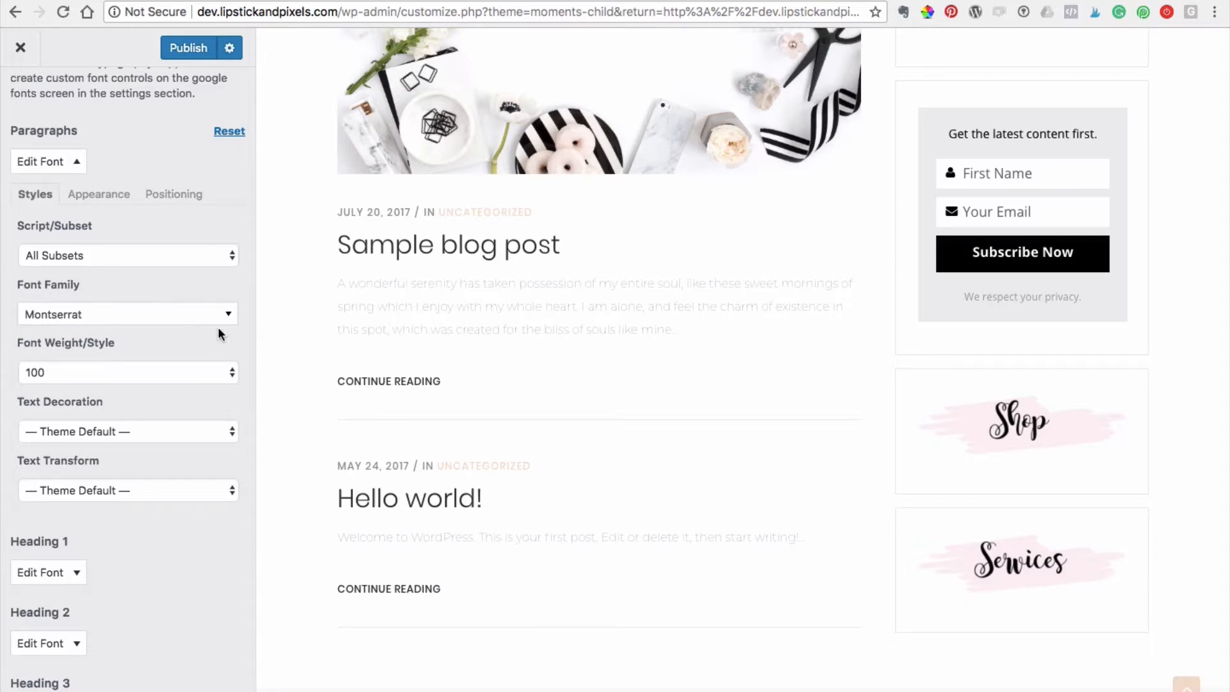
# Step: Set the paragraph font weight to 300 and check the excerpts in the blog preview
pyautogui.scroll(-1, 217, 339)
pyautogui.click(223, 359)
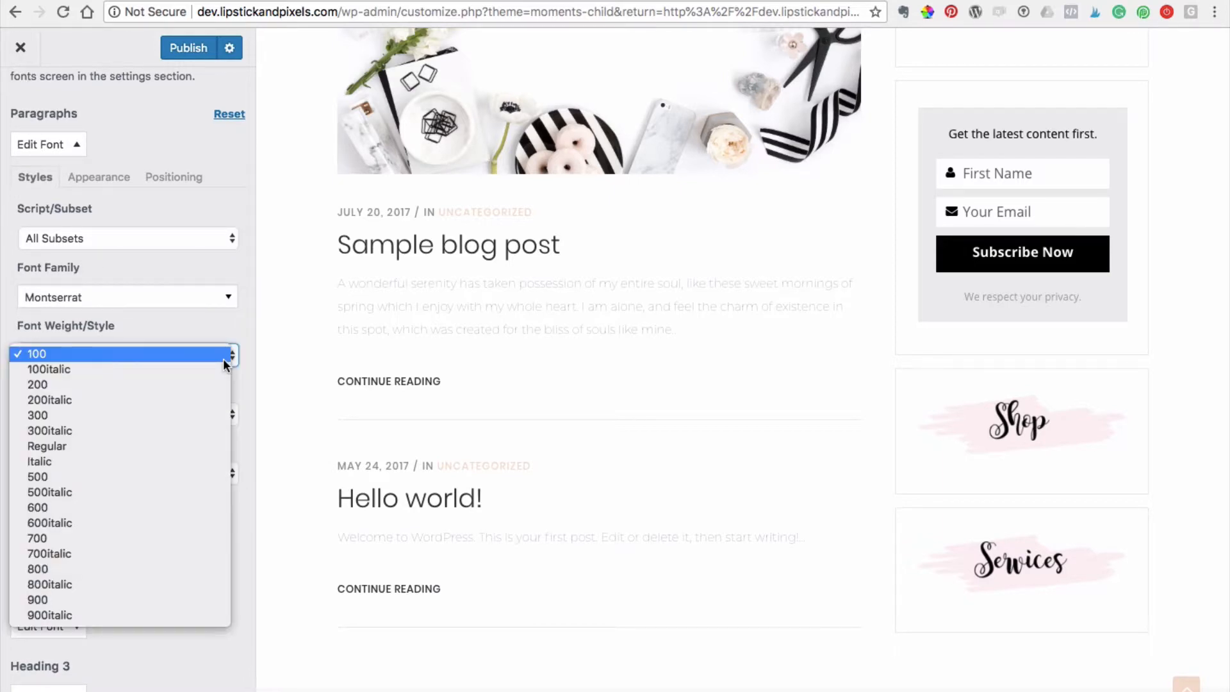
pyautogui.click(182, 415)
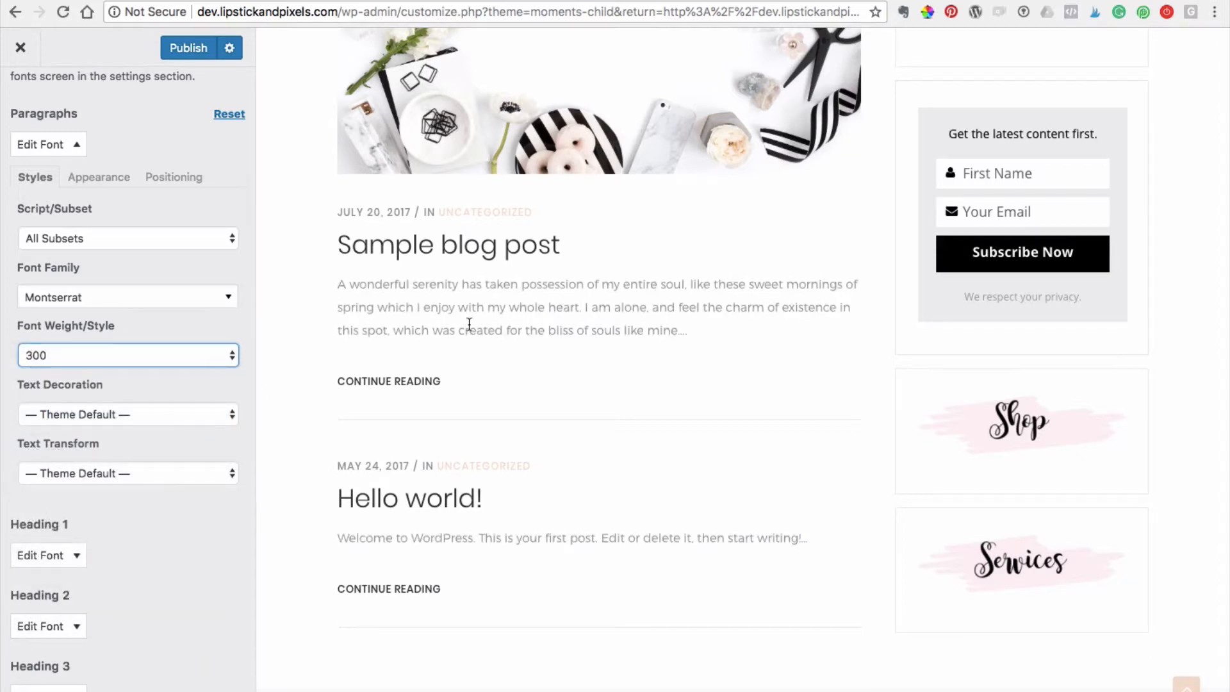
pyautogui.scroll(-1, 473, 320)
pyautogui.scroll(-1, 300, 444)
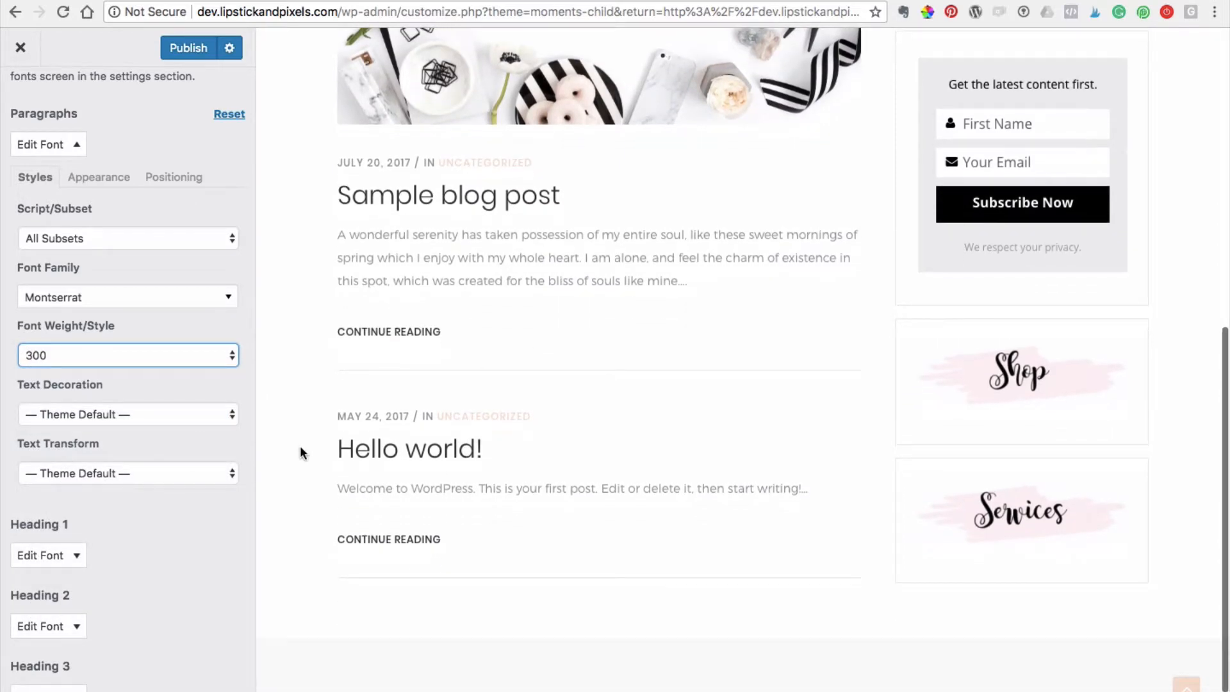
# Step: Try the Uppercase text transform on the paragraphs and settle on None
pyautogui.scroll(-1, 206, 522)
pyautogui.click(213, 443)
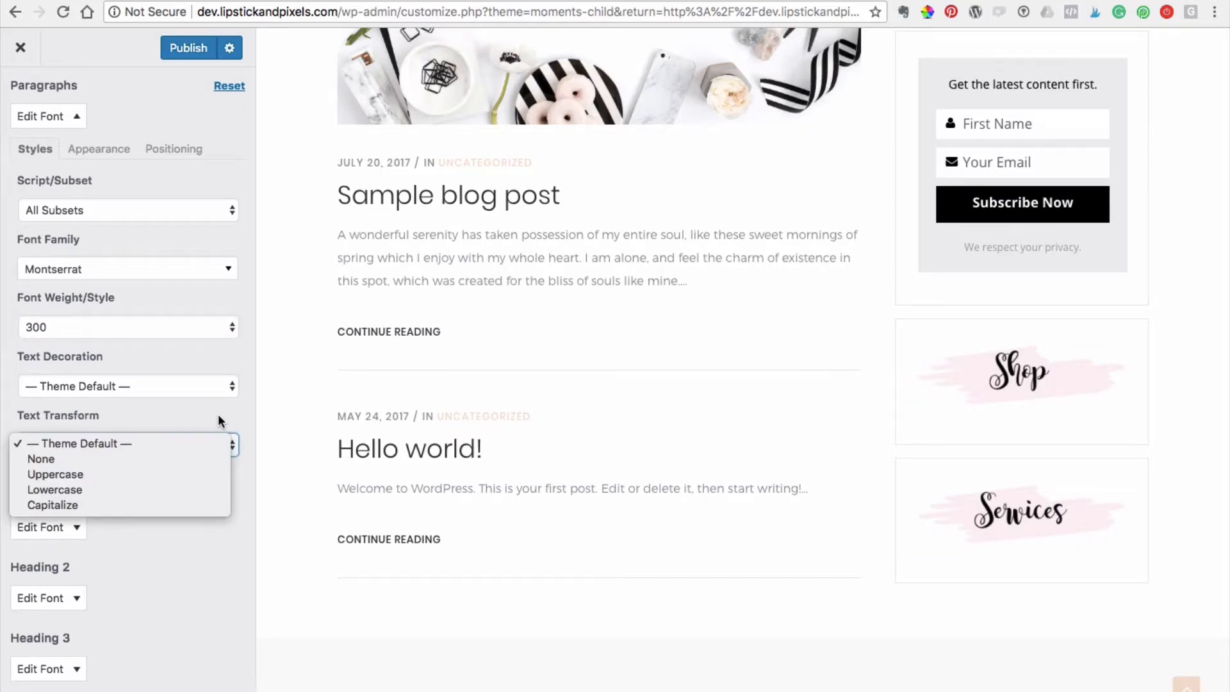
pyautogui.click(195, 473)
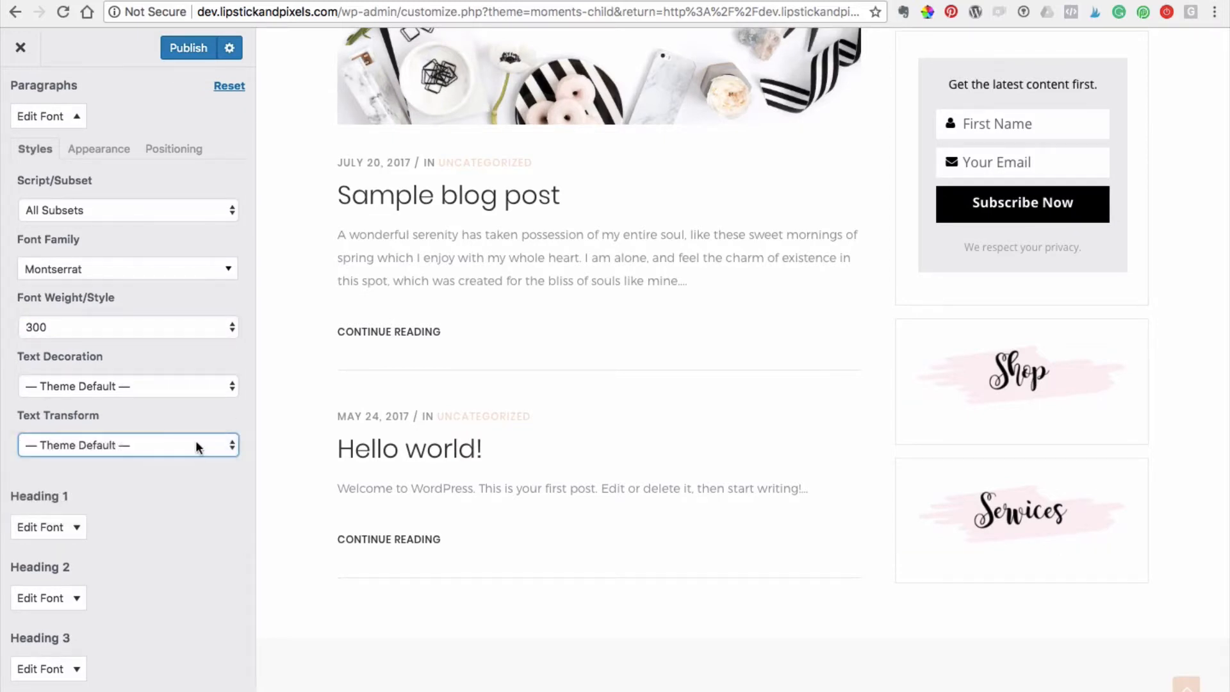
pyautogui.click(195, 443)
pyautogui.click(187, 433)
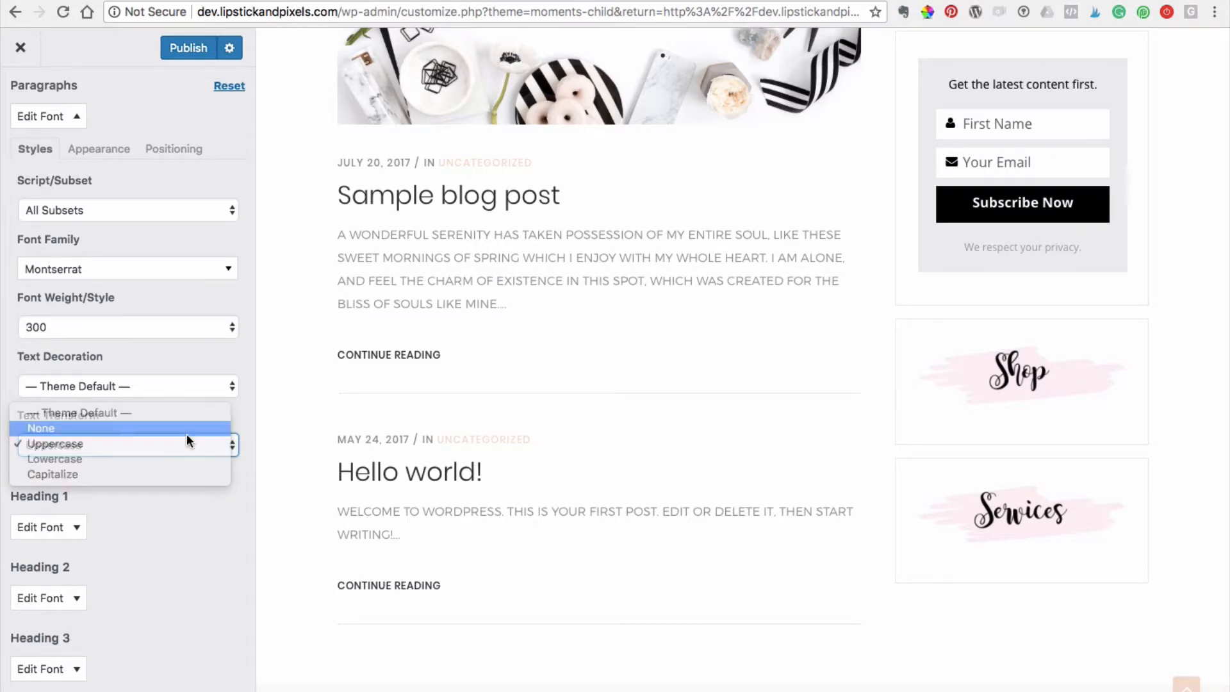
# Step: Set the paragraph font color to black (#000000) in the appearance settings
pyautogui.scroll(3, 205, 394)
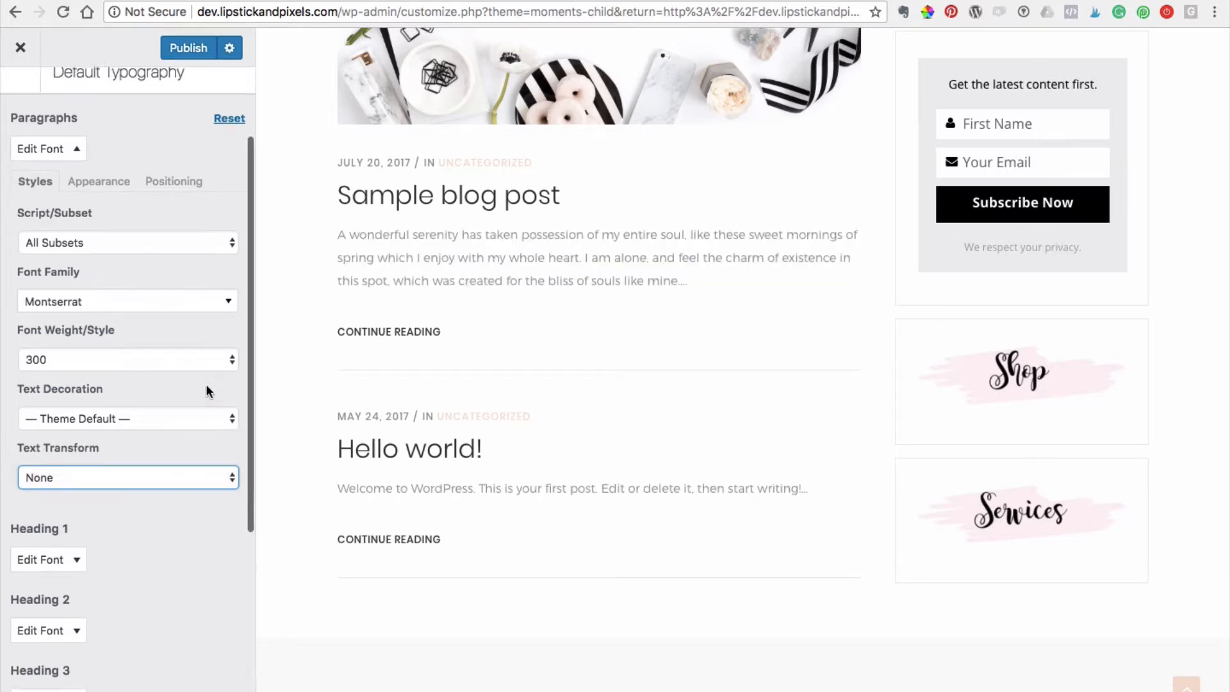
pyautogui.click(107, 227)
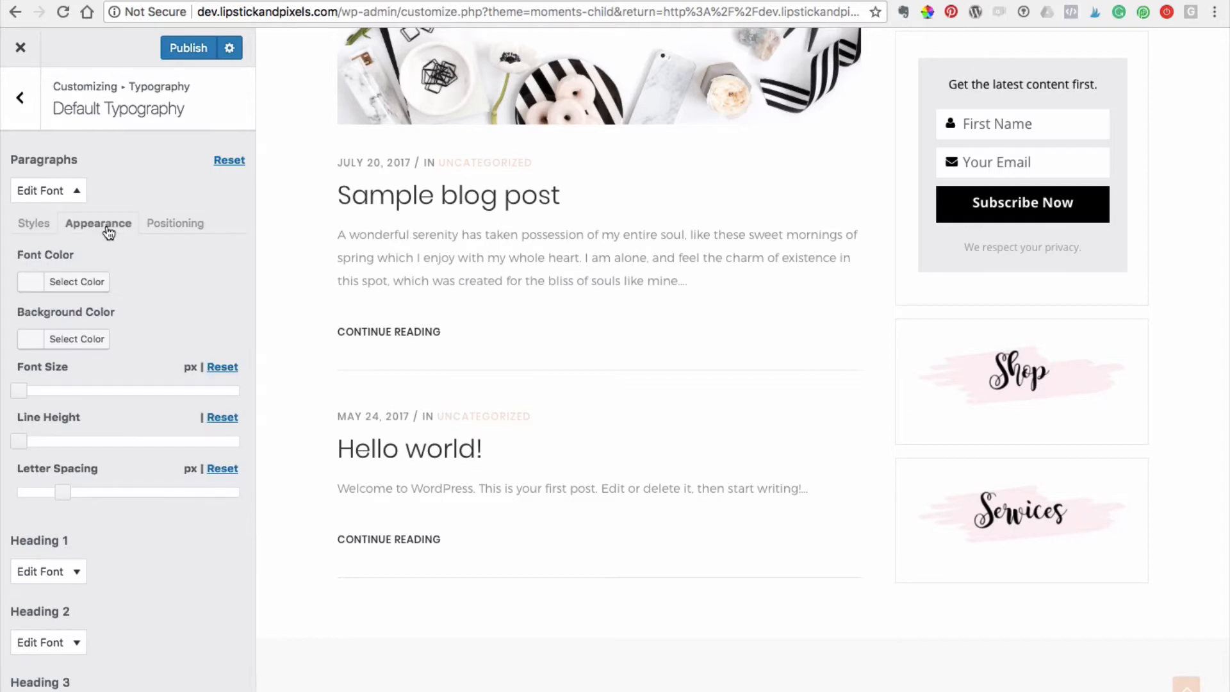
pyautogui.click(30, 282)
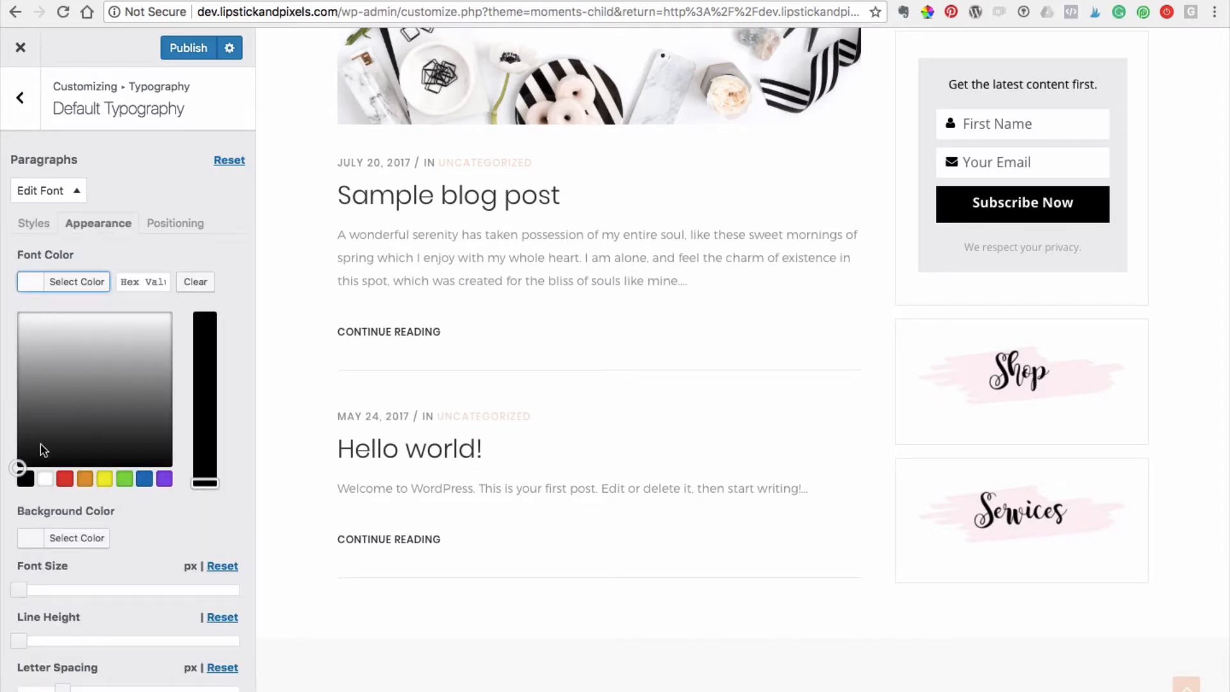
pyautogui.click(29, 482)
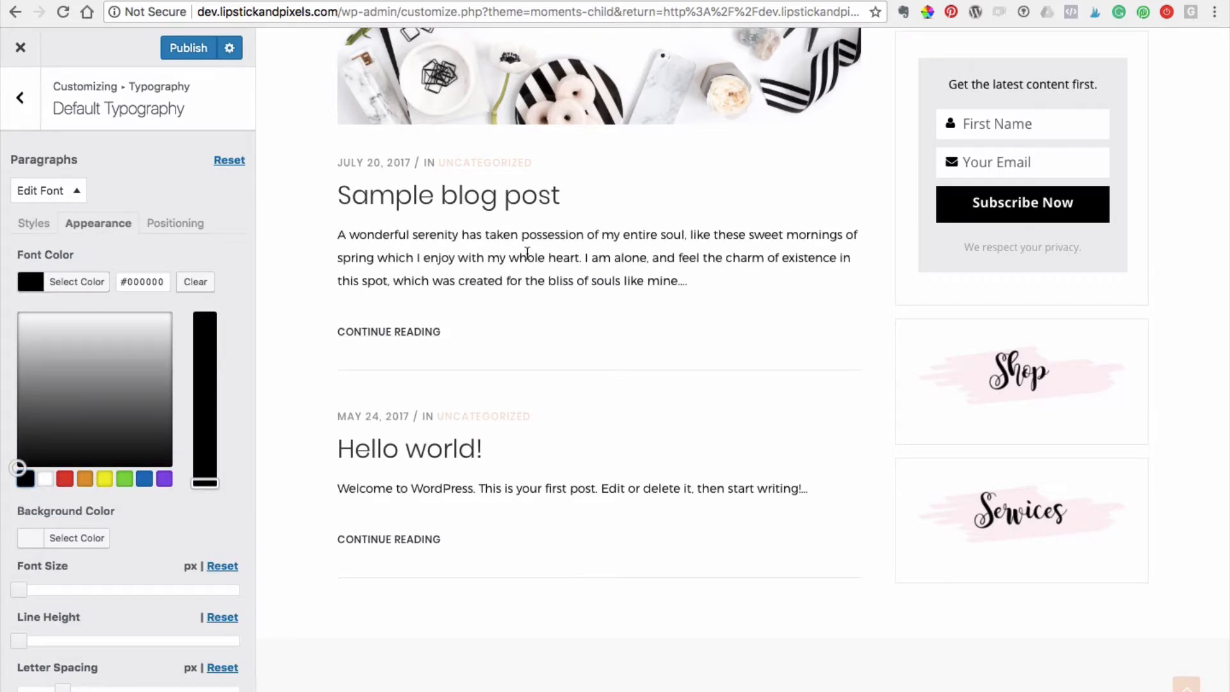
# Step: Try a 9 px top and 12 px bottom margin on the paragraphs, and return both to 0 px
pyautogui.scroll(-1, 195, 246)
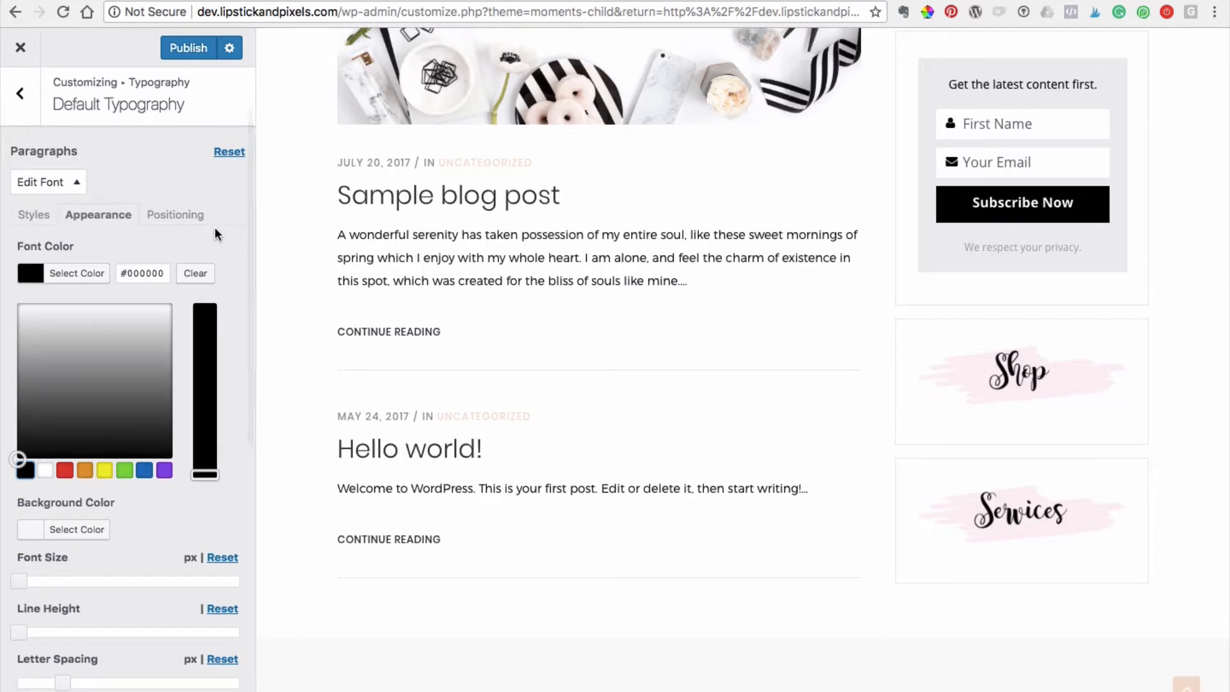
pyautogui.click(190, 221)
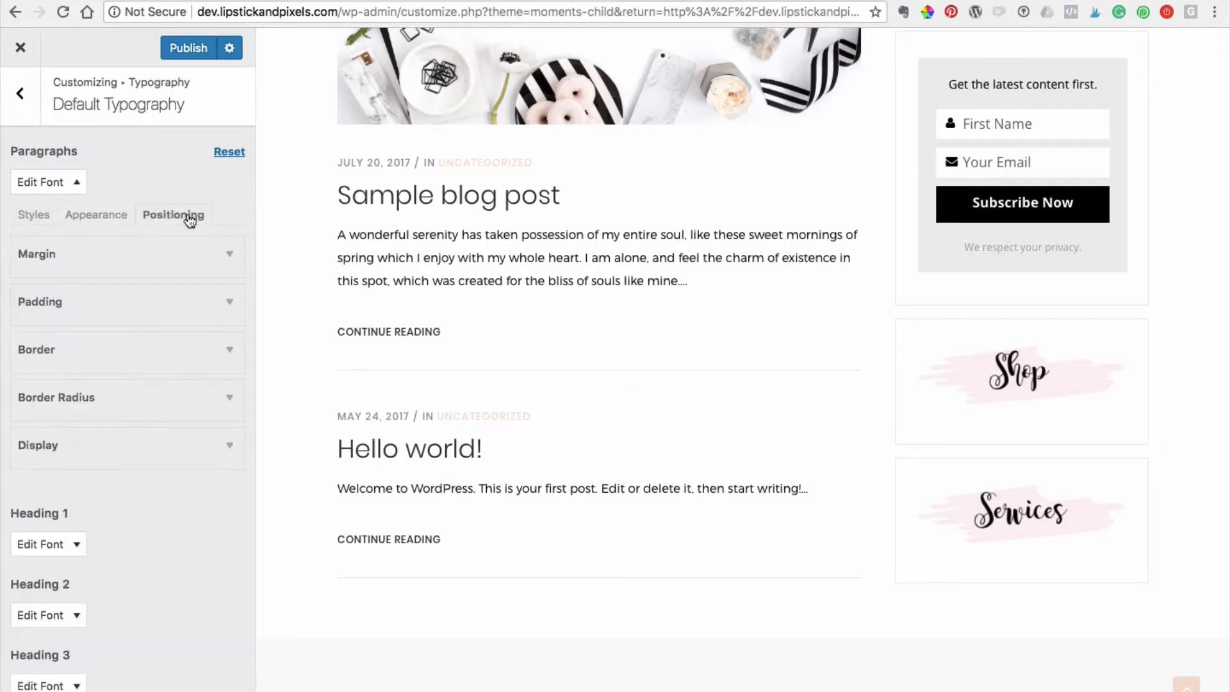
pyautogui.click(164, 255)
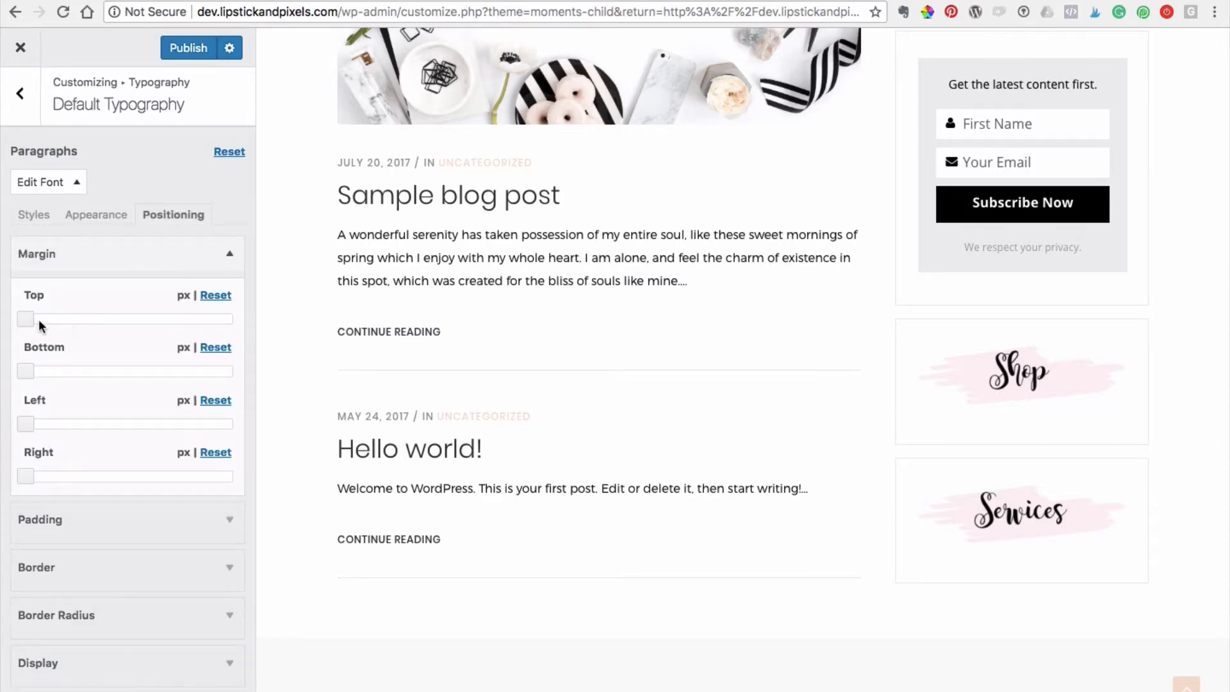
pyautogui.moveTo(29, 328); pyautogui.dragTo(38, 375)
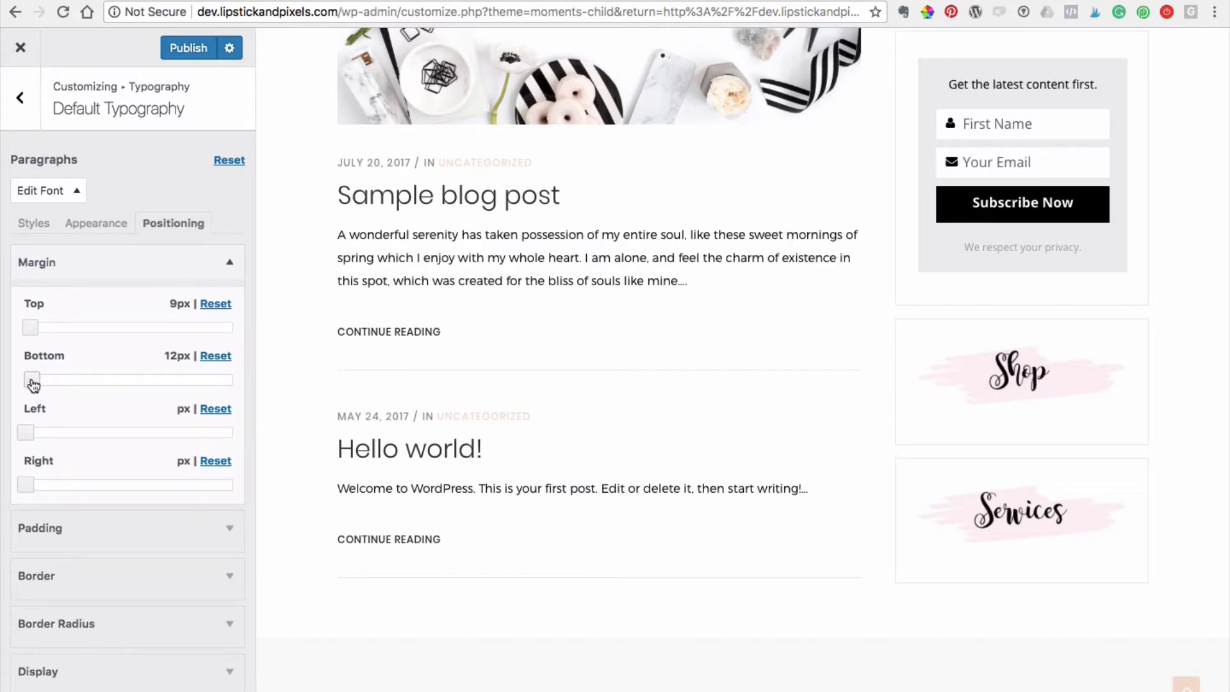
pyautogui.moveTo(33, 385); pyautogui.dragTo(25, 383)
pyautogui.moveTo(30, 328); pyautogui.dragTo(20, 328)
# Step: Try Courier New as the Heading 1 font family and return it to Theme Default
pyautogui.scroll(-5, 141, 295)
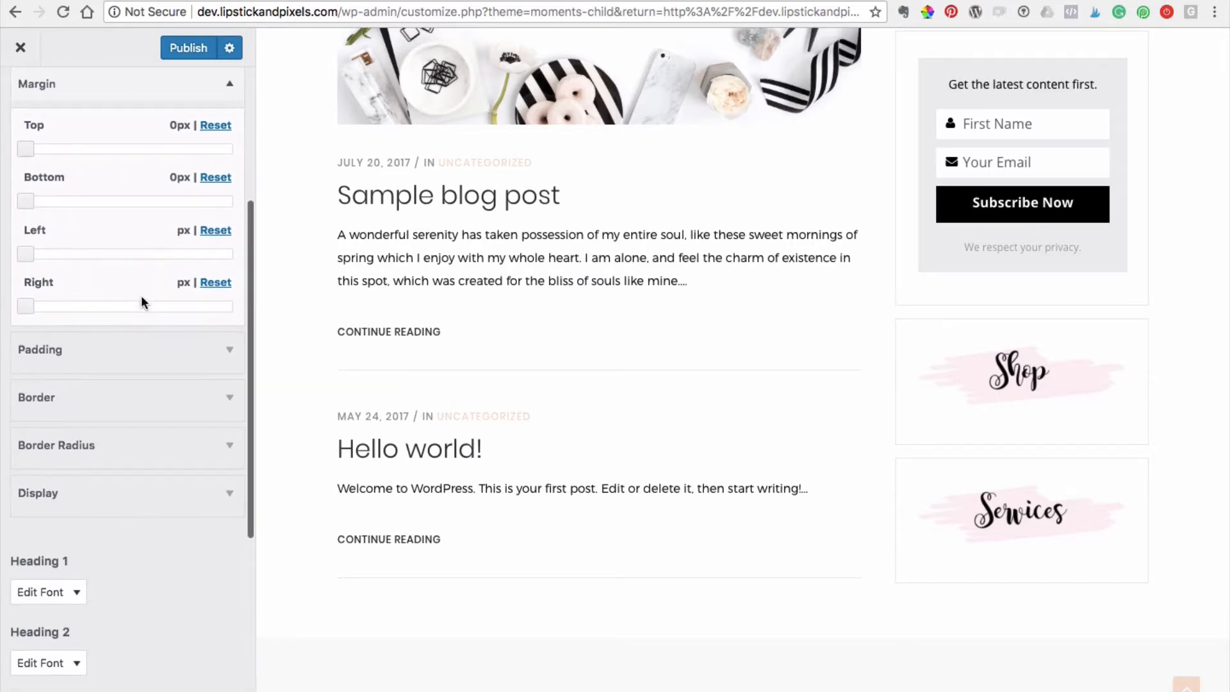
pyautogui.scroll(-3, 141, 295)
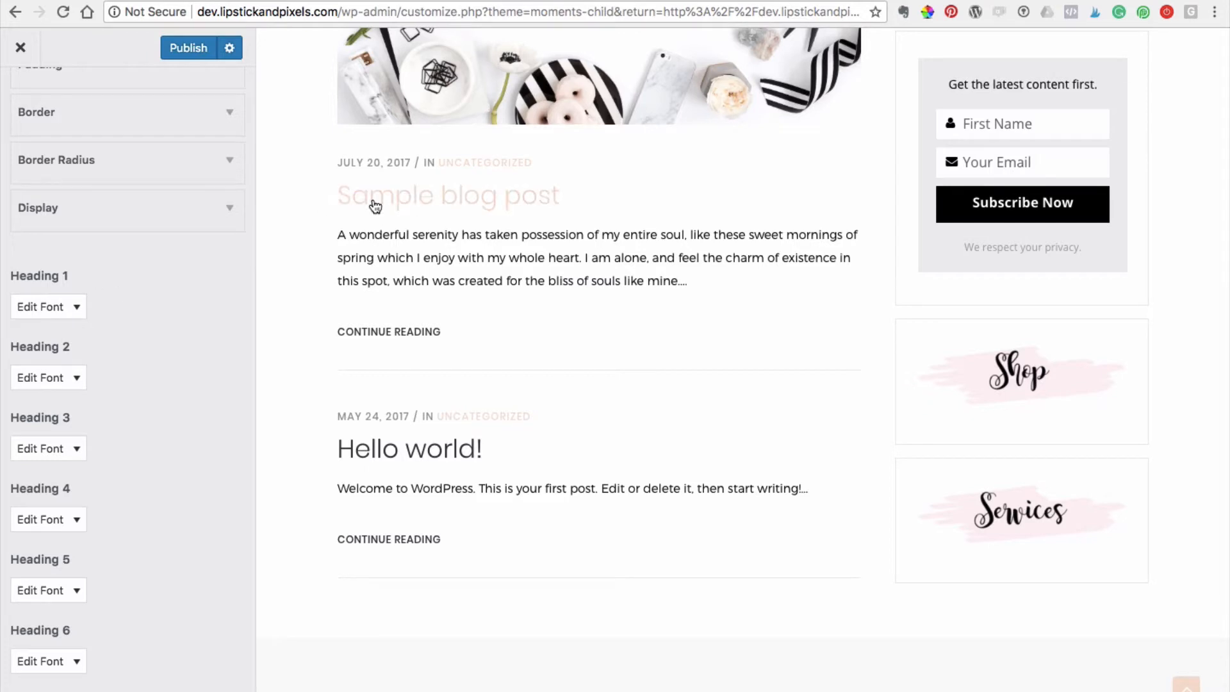
pyautogui.click(76, 308)
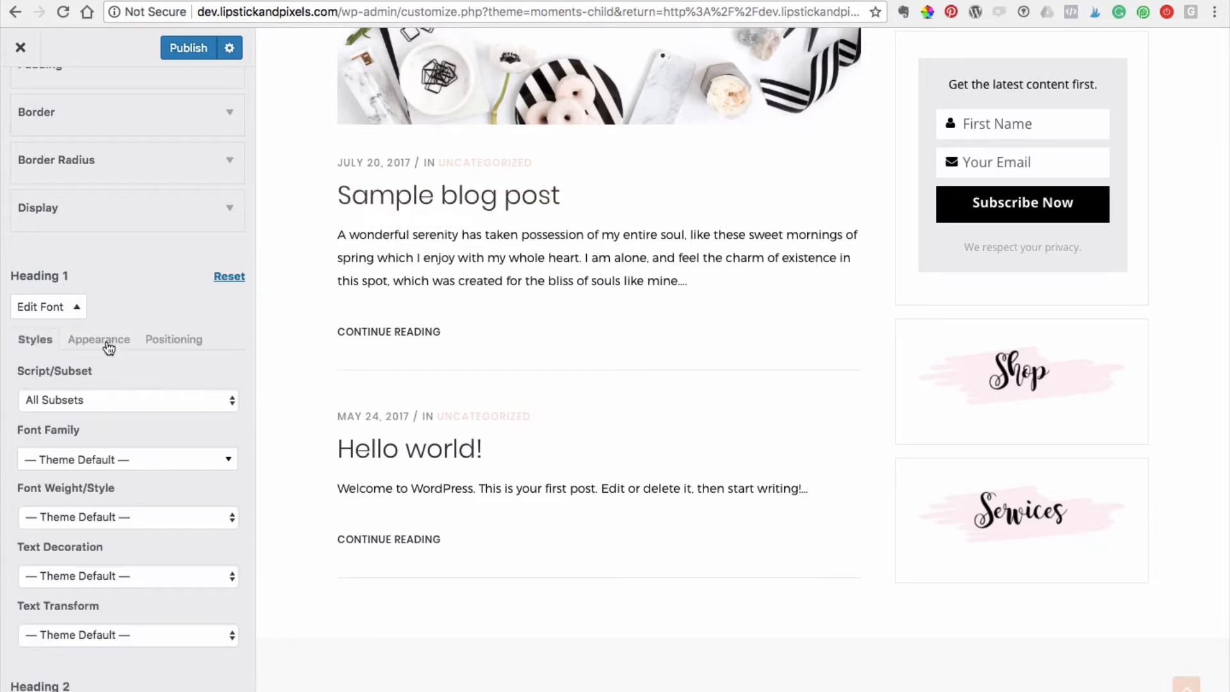
pyautogui.click(149, 463)
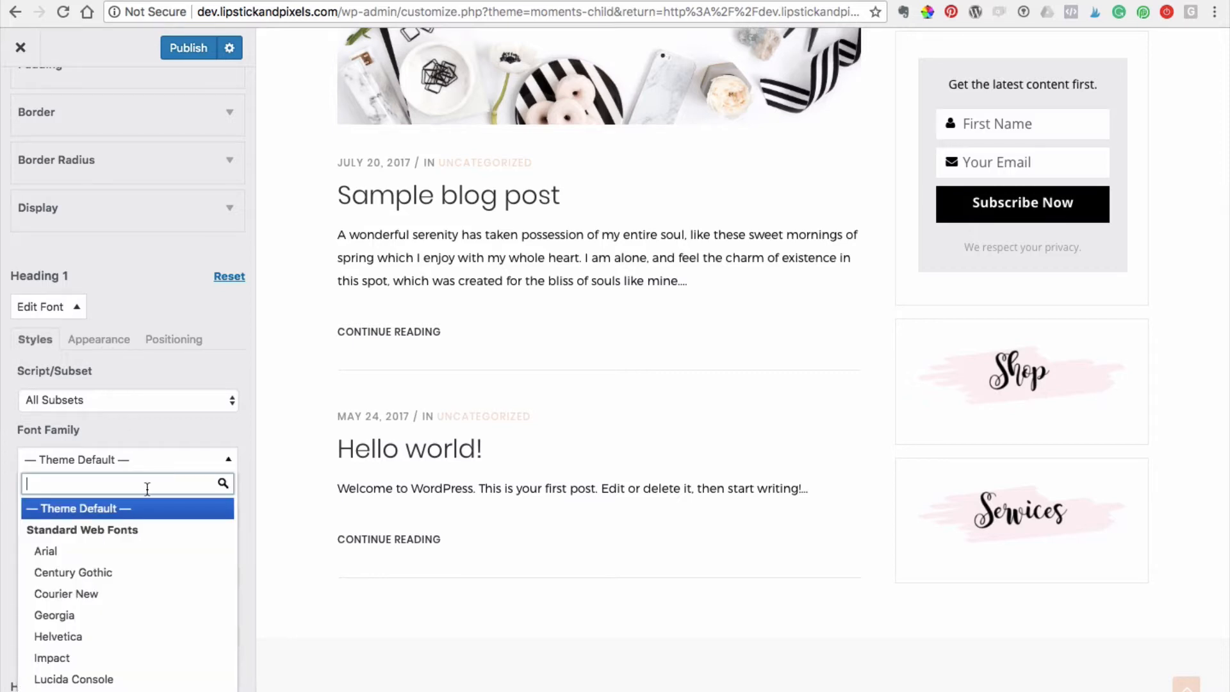
pyautogui.click(137, 595)
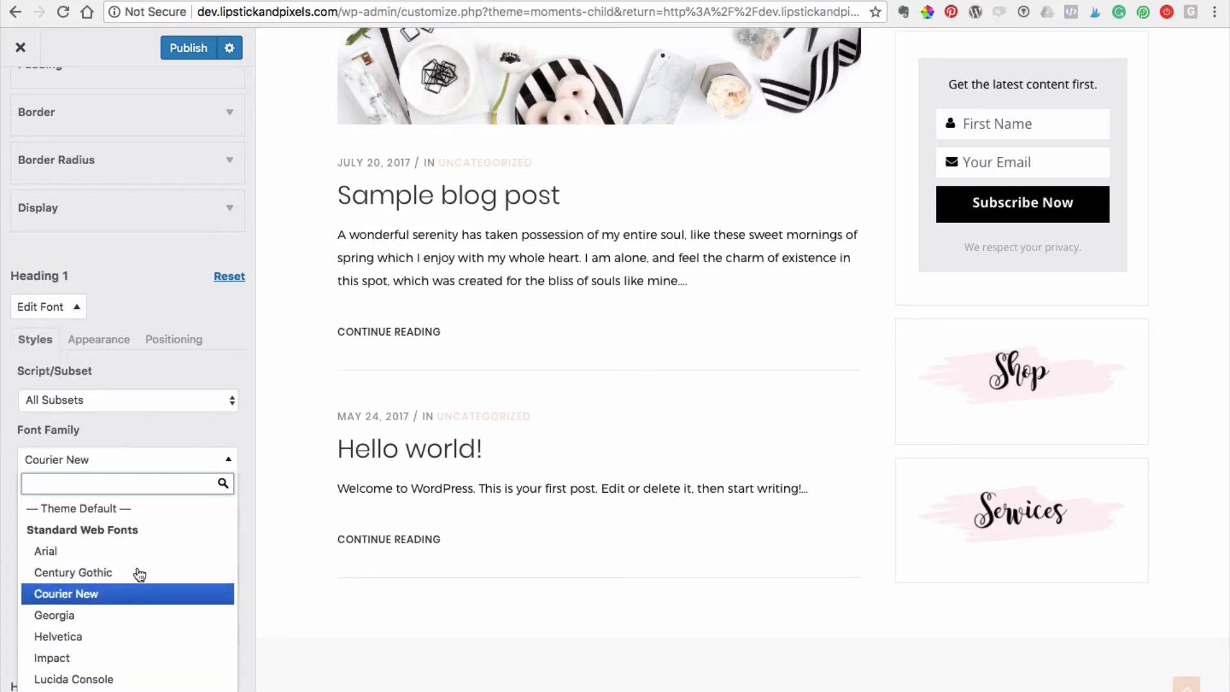
pyautogui.click(121, 509)
pyautogui.click(76, 307)
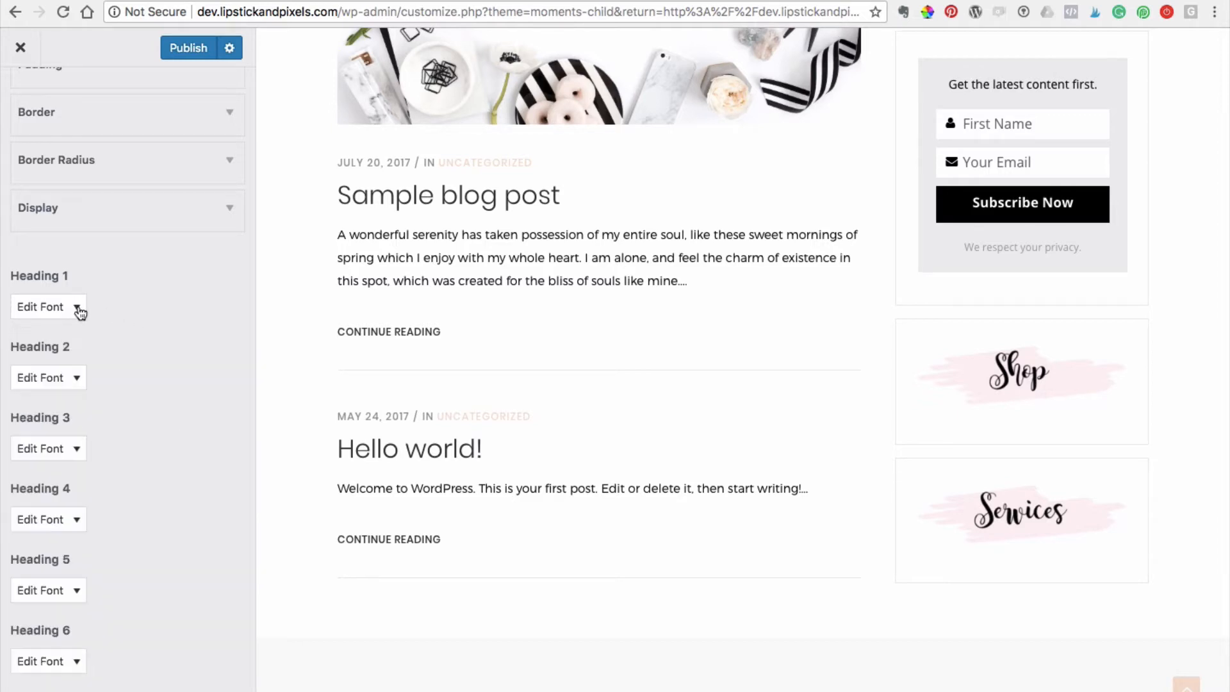
# Step: Open the Heading 2 font settings and try Century Gothic, checking the post titles in the blog preview
pyautogui.click(76, 378)
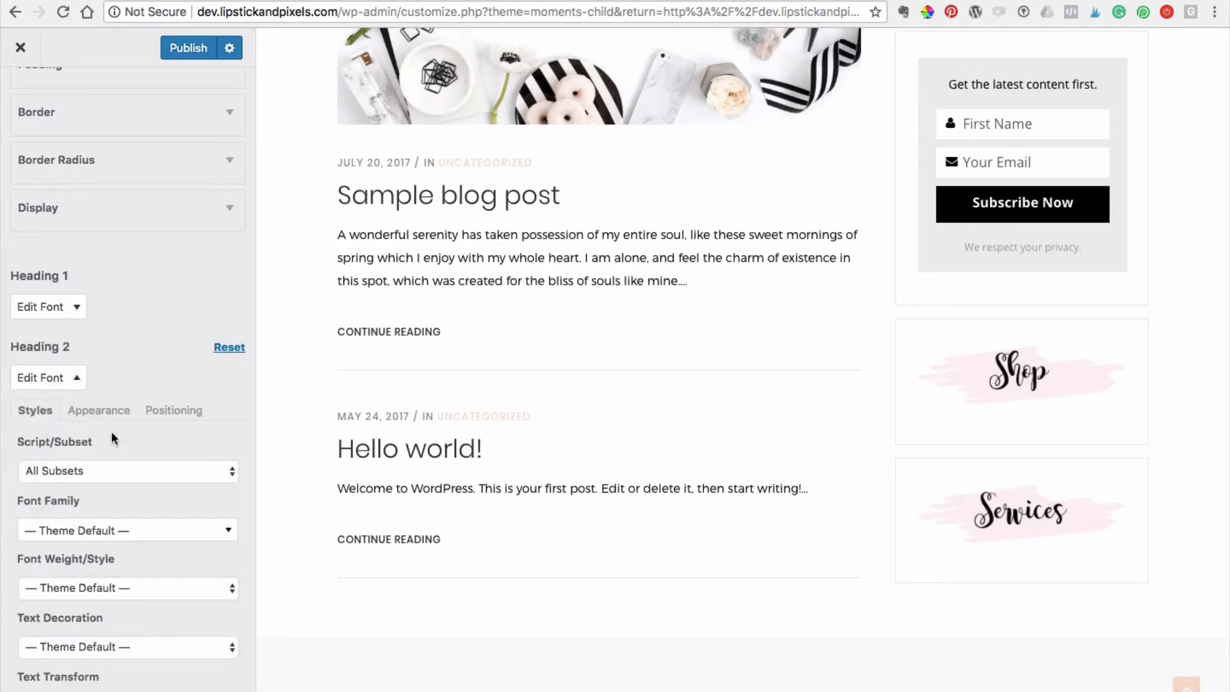
pyautogui.click(151, 531)
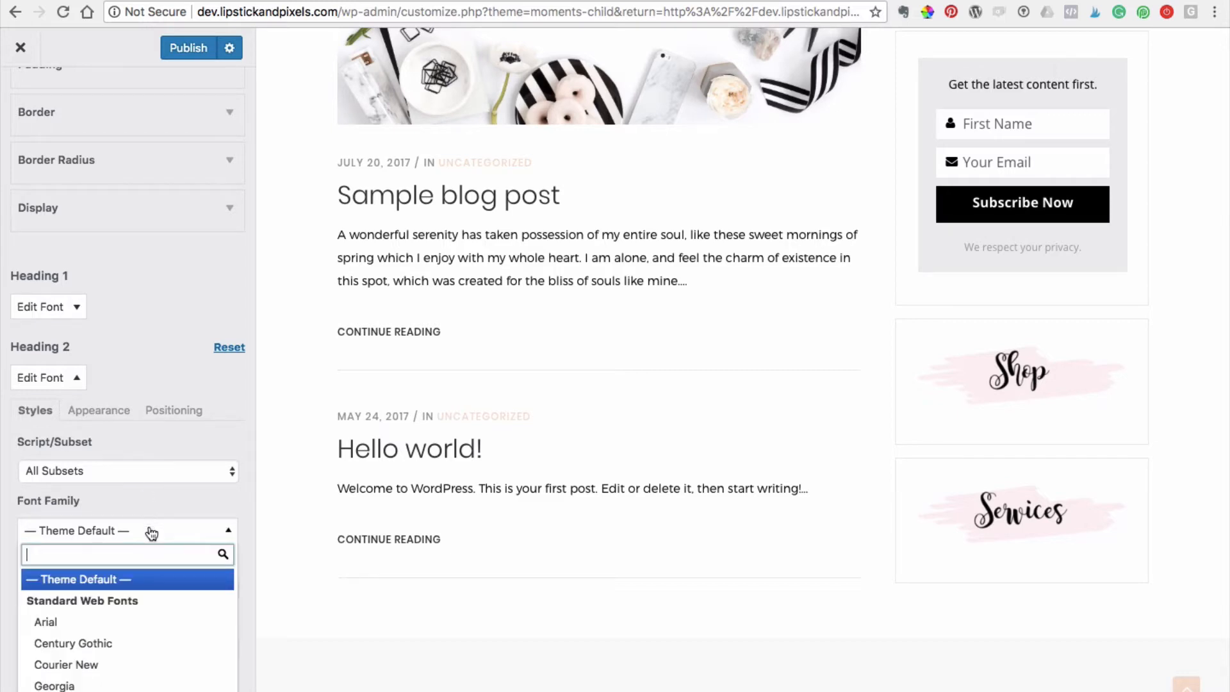
pyautogui.click(139, 654)
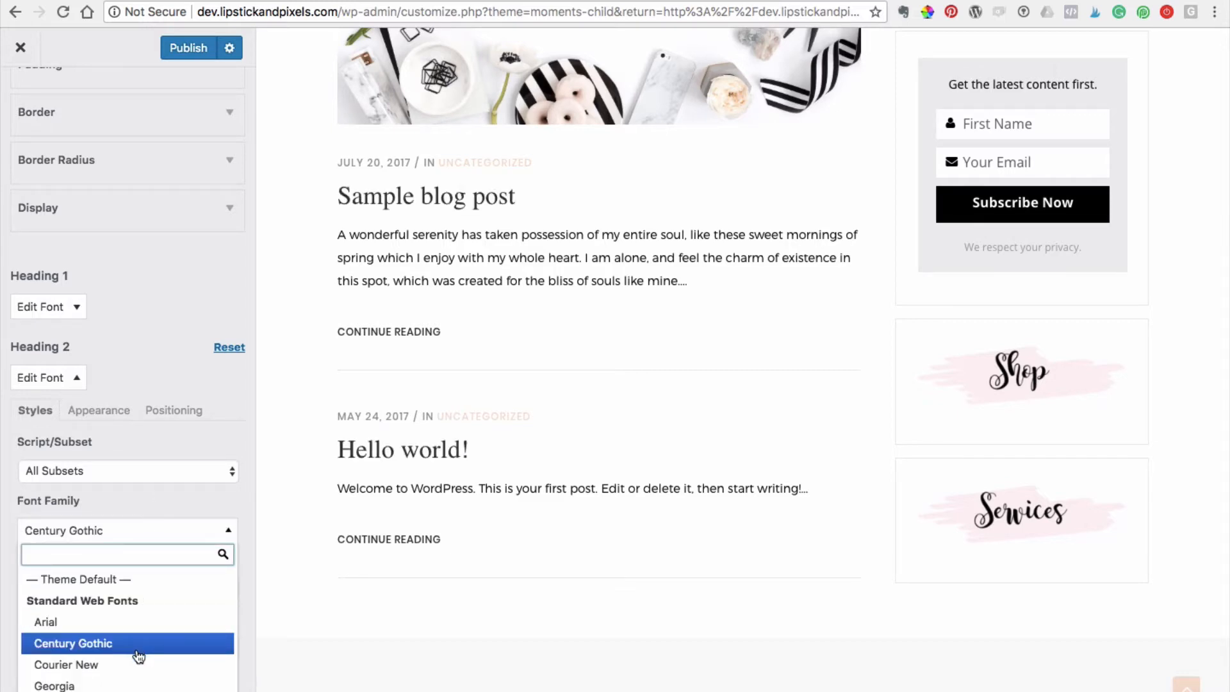
pyautogui.scroll(3, 411, 541)
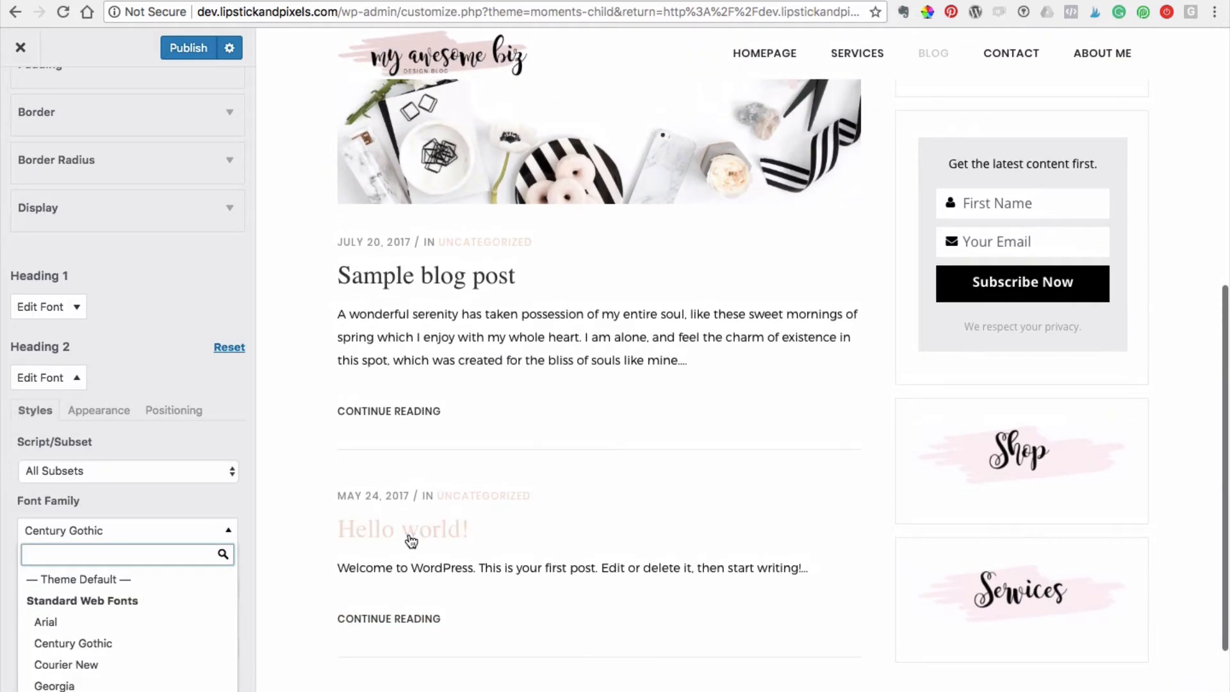
pyautogui.scroll(-3, 109, 599)
pyautogui.scroll(3, 105, 606)
# Step: Try the standard web fonts Tahoma and Verdana on Heading 2
pyautogui.scroll(-4, 112, 608)
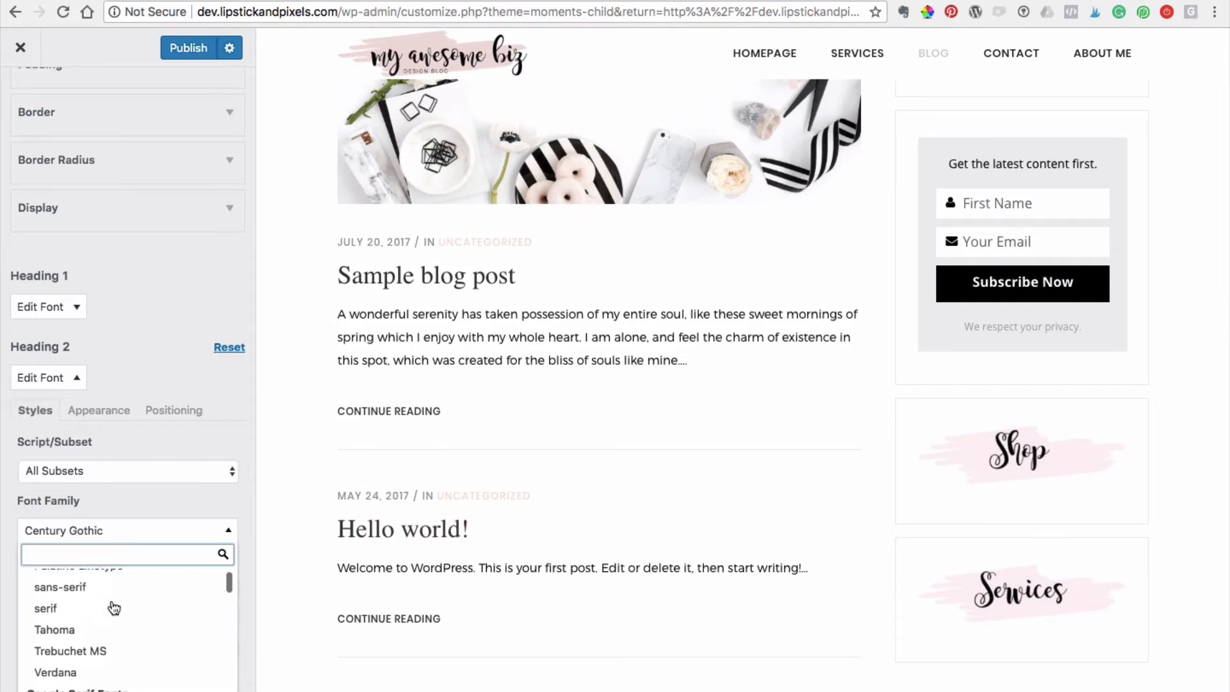
pyautogui.click(110, 632)
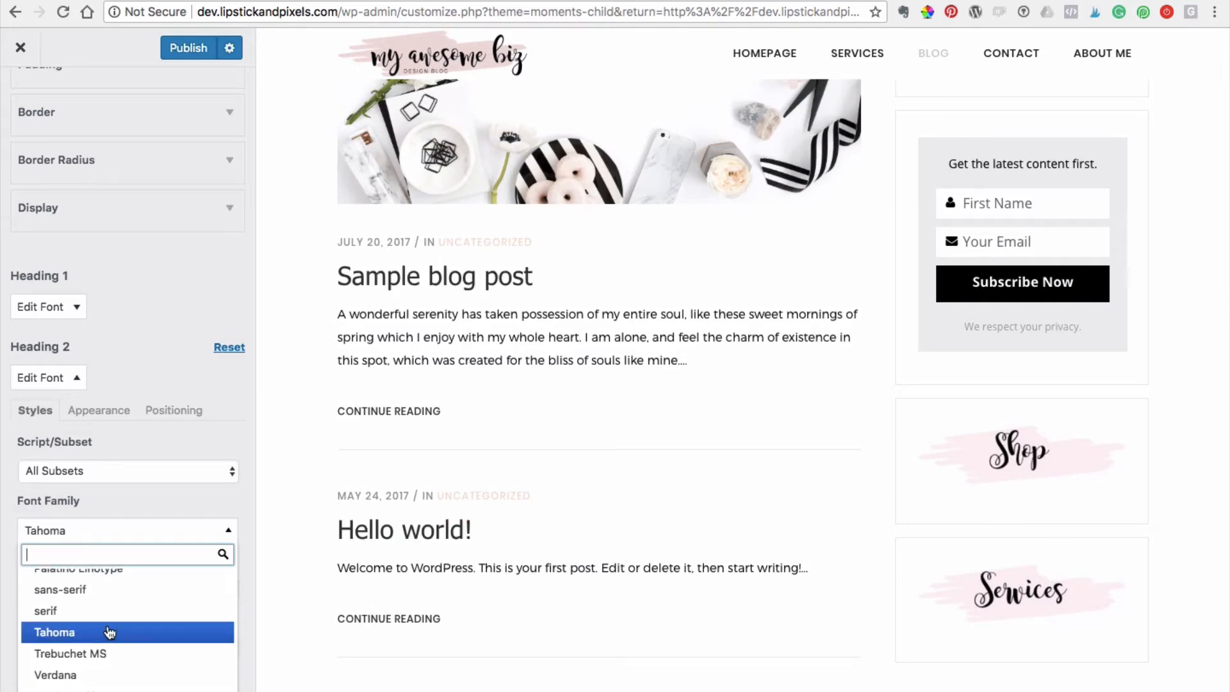
pyautogui.click(110, 669)
# Step: Set the Heading 2 font family to the Google serif font Amethysta
pyautogui.scroll(-3, 116, 649)
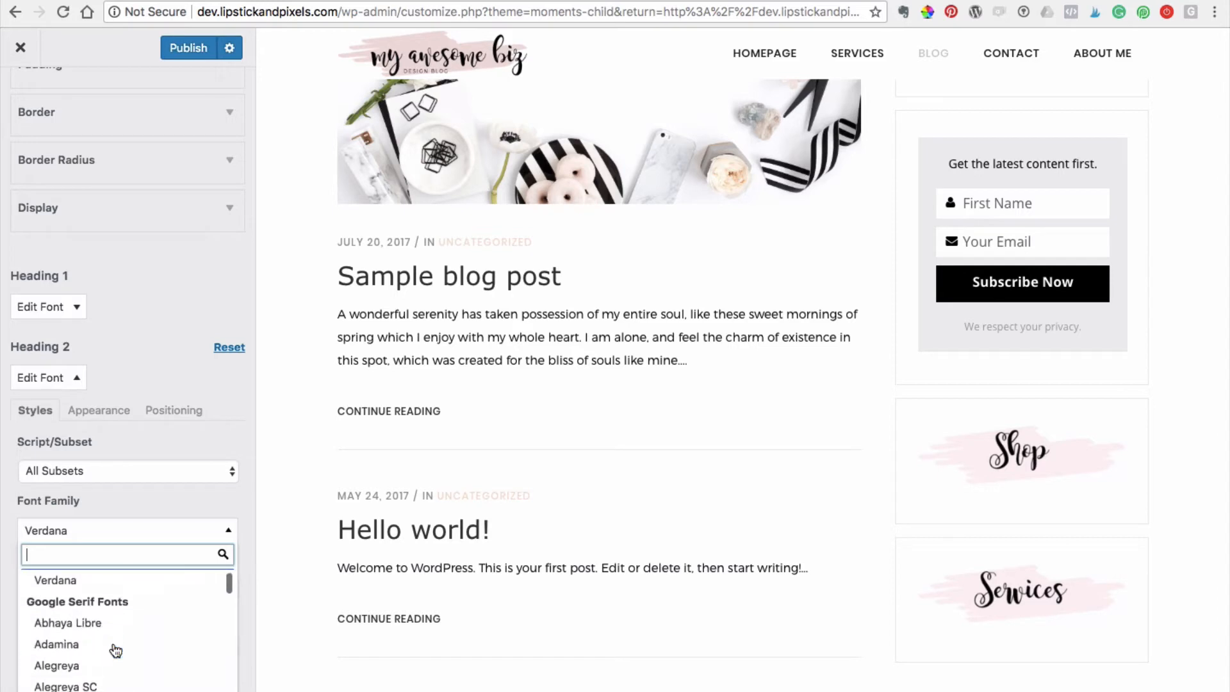
pyautogui.scroll(-2, 115, 650)
pyautogui.scroll(-2, 115, 650)
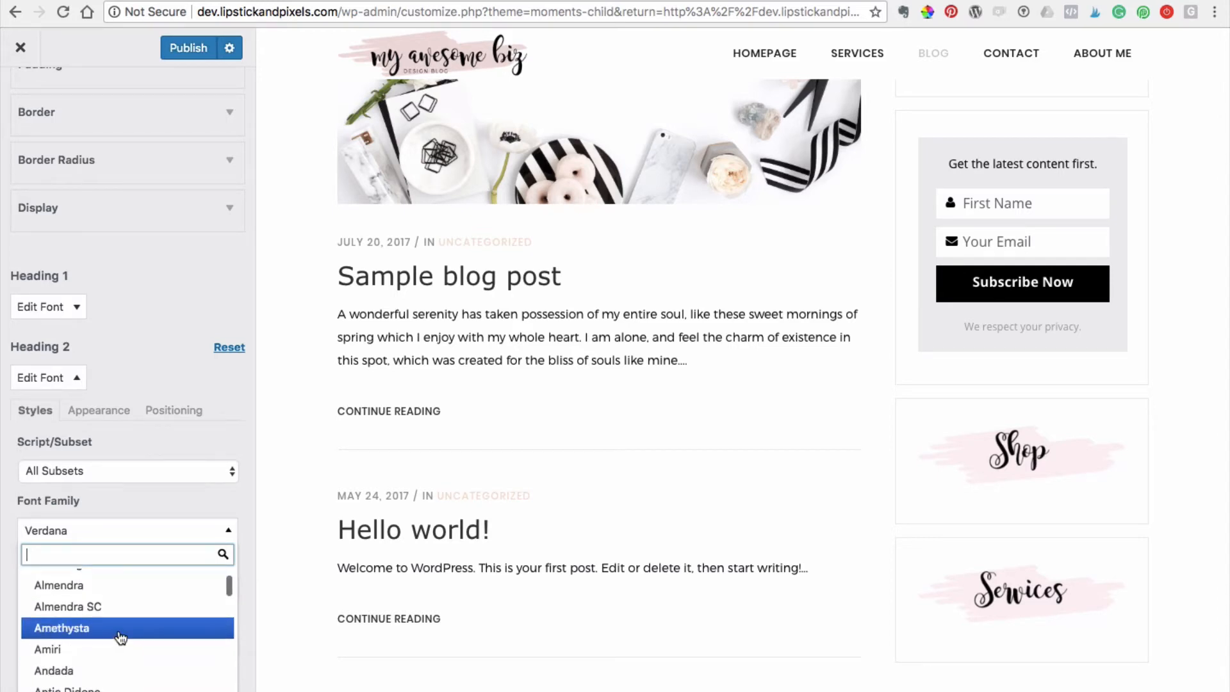
pyautogui.click(119, 634)
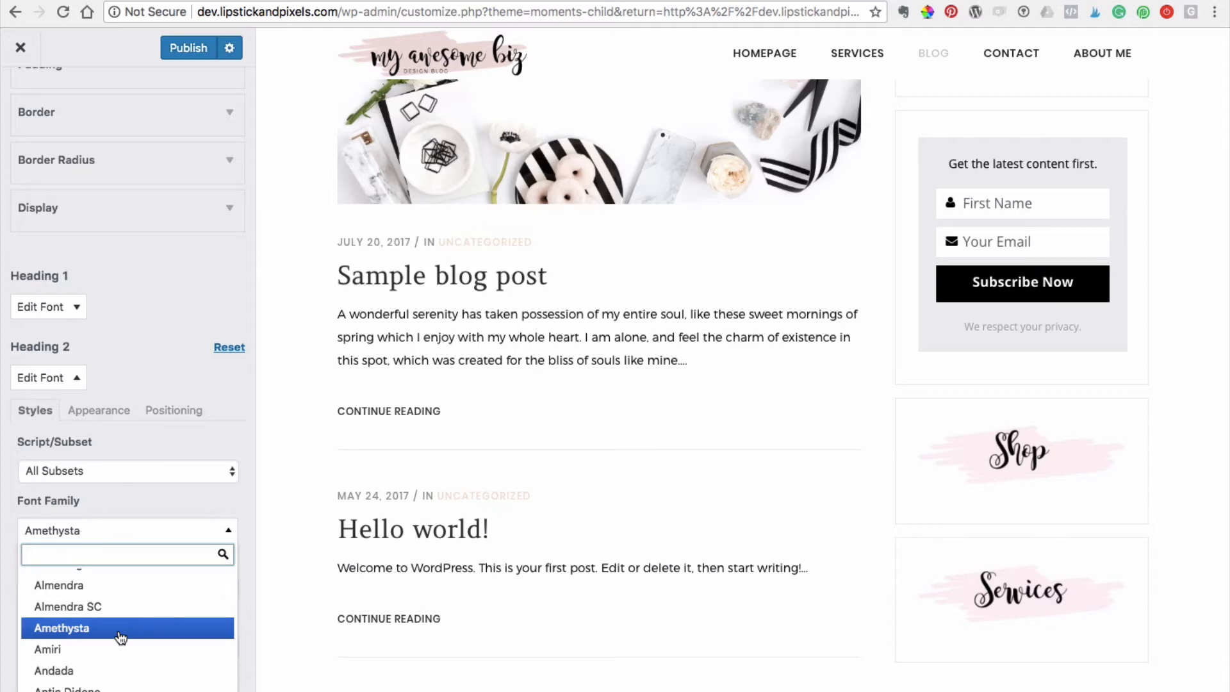
pyautogui.click(215, 439)
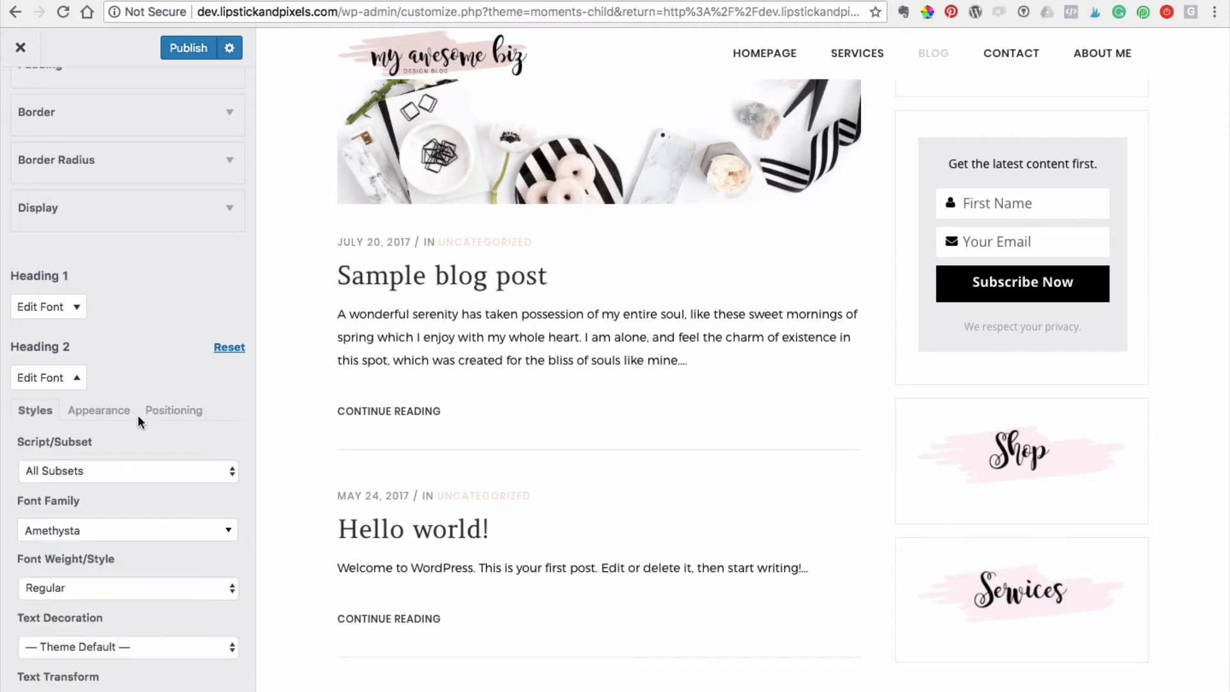
# Step: Set the Heading 2 font color to the preset red (#dd3333) in its appearance settings
pyautogui.click(103, 411)
pyautogui.scroll(-1, 122, 471)
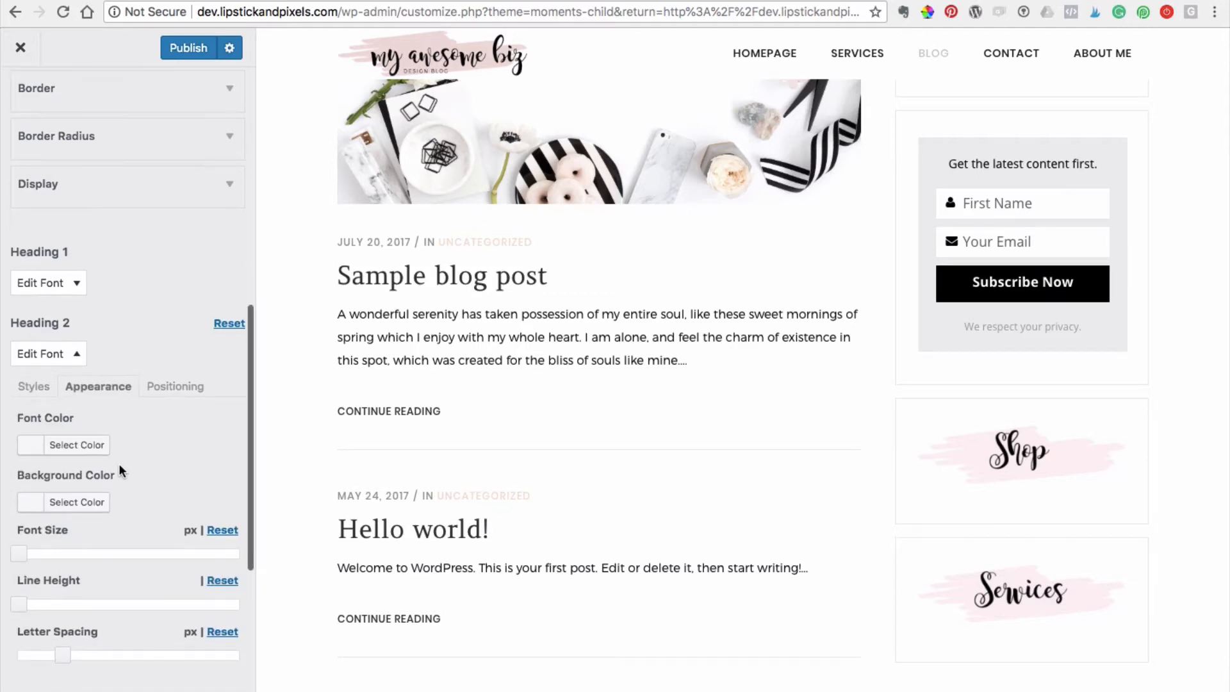
pyautogui.click(38, 444)
pyautogui.scroll(-1, 121, 528)
pyautogui.click(72, 613)
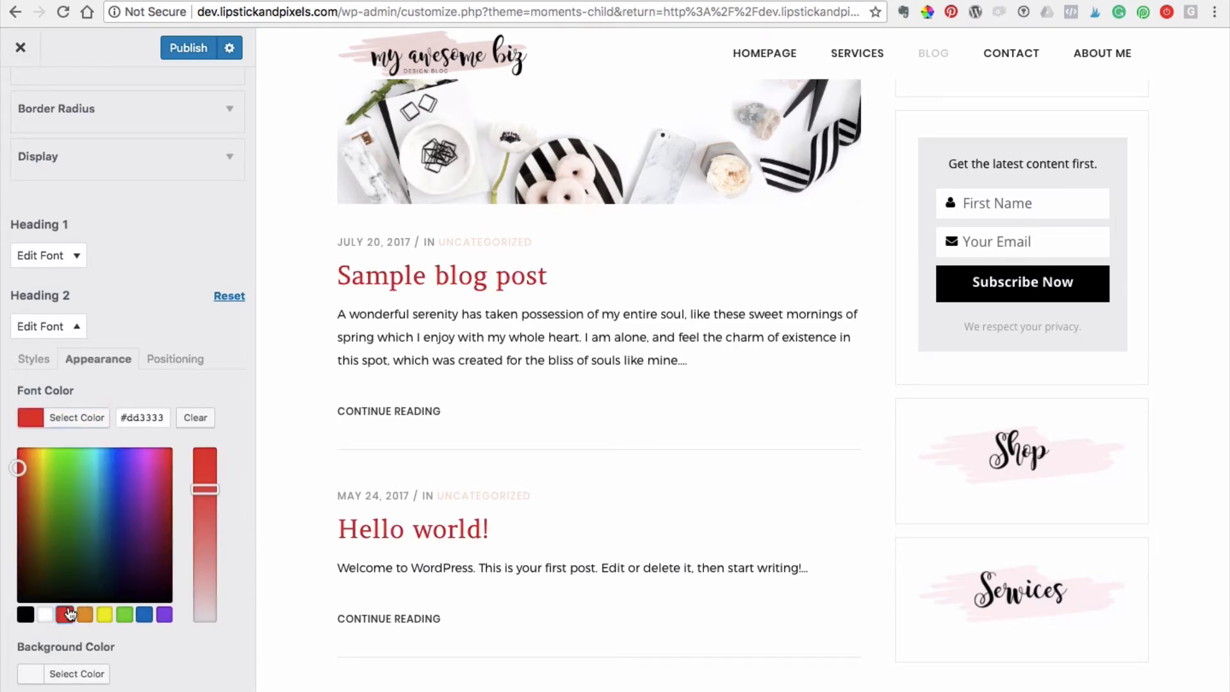
# Step: Reduce the saturation of the Heading 2 font color to a soft pink (#dda1a1)
pyautogui.moveTo(210, 485); pyautogui.dragTo(203, 452)
pyautogui.click(203, 464)
pyautogui.moveTo(204, 501); pyautogui.dragTo(208, 579)
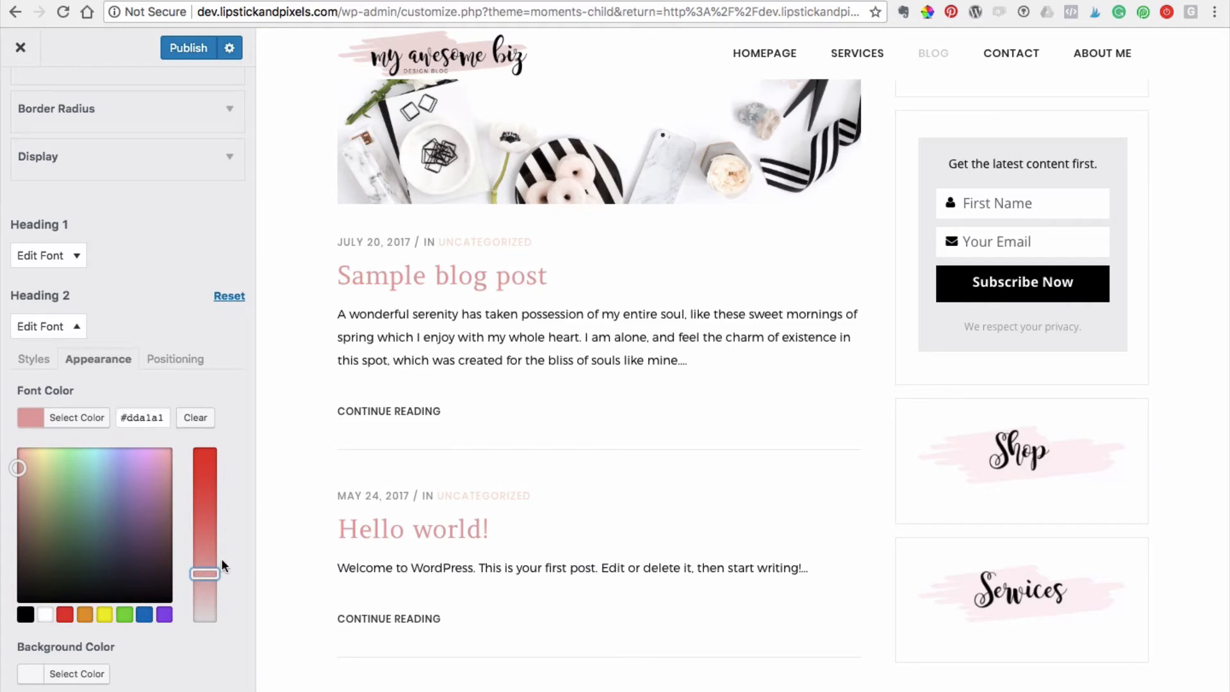
pyautogui.moveTo(206, 575)
pyautogui.mouseDown()
pyautogui.moveTo(209, 563)
pyautogui.moveTo(209, 573)
pyautogui.mouseUp()
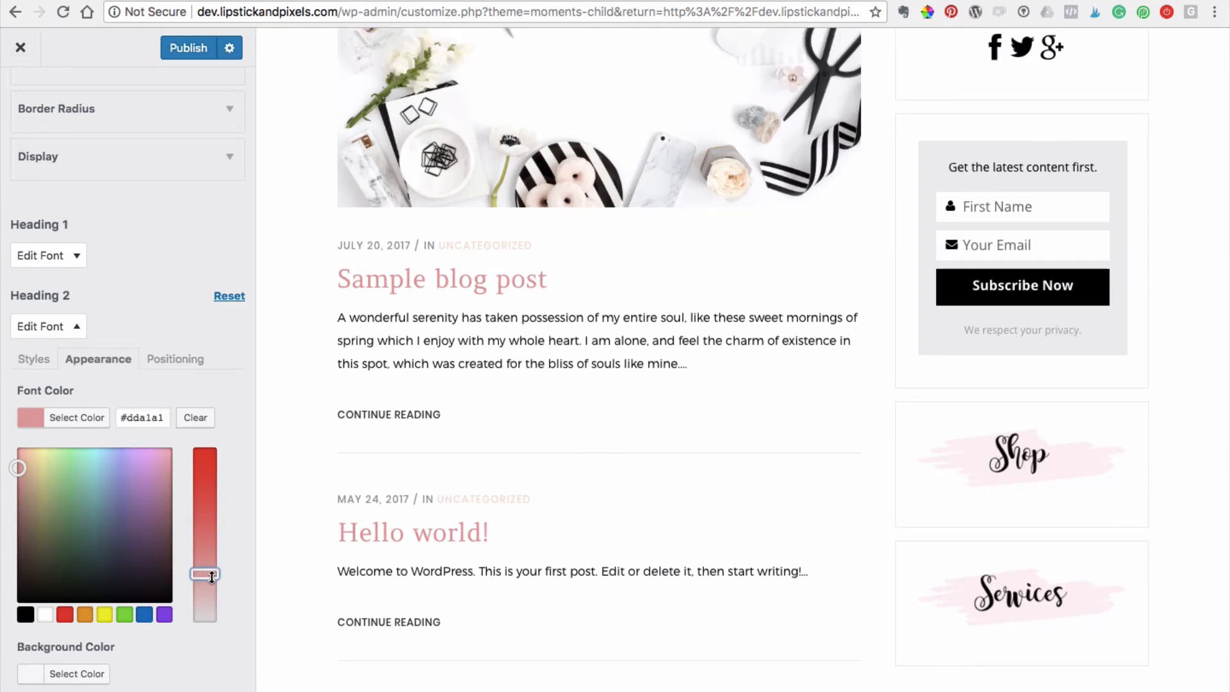
pyautogui.moveTo(211, 578); pyautogui.dragTo(212, 581)
# Step: Publish the typography changes and review the post titles and excerpts on the live blog page
pyautogui.click(34, 361)
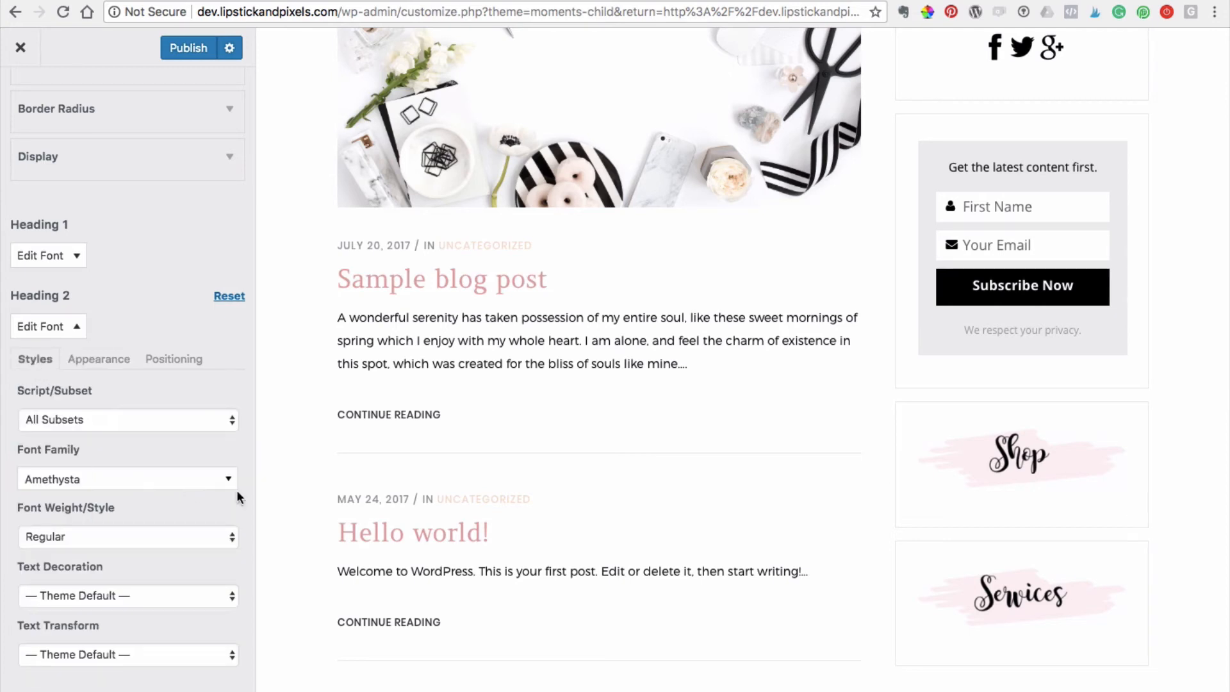
pyautogui.click(184, 55)
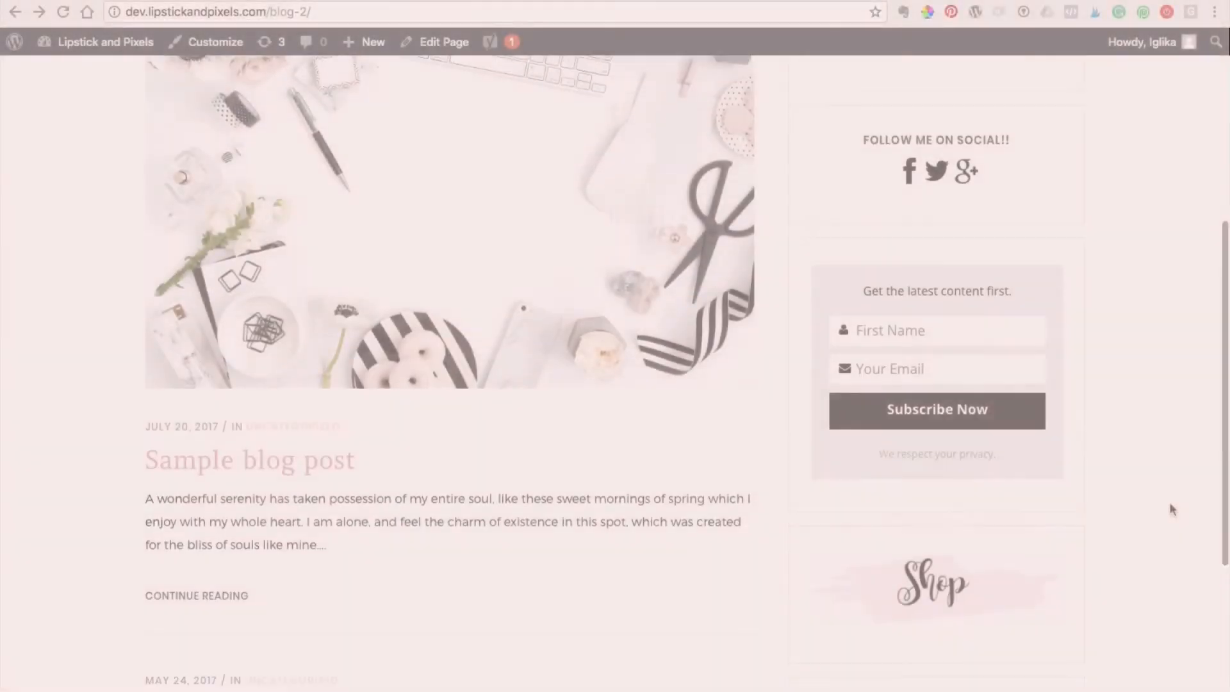
pyautogui.scroll(-3, 1170, 501)
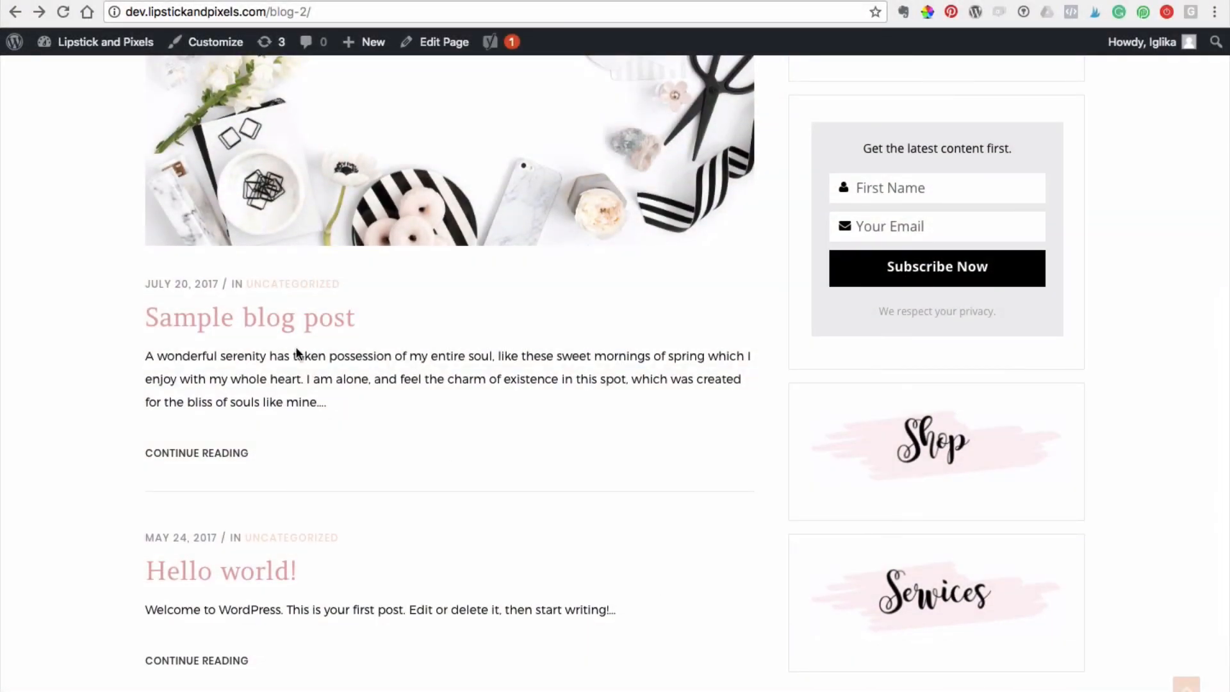
pyautogui.scroll(1, 471, 483)
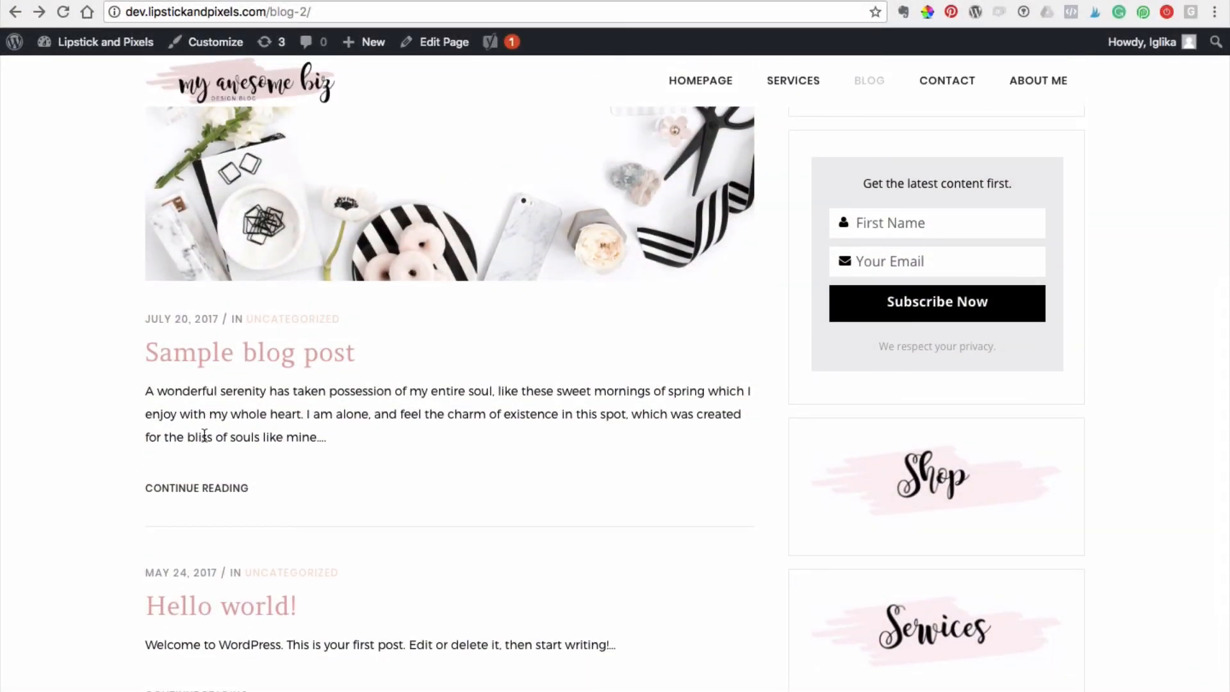
pyautogui.scroll(4, 437, 470)
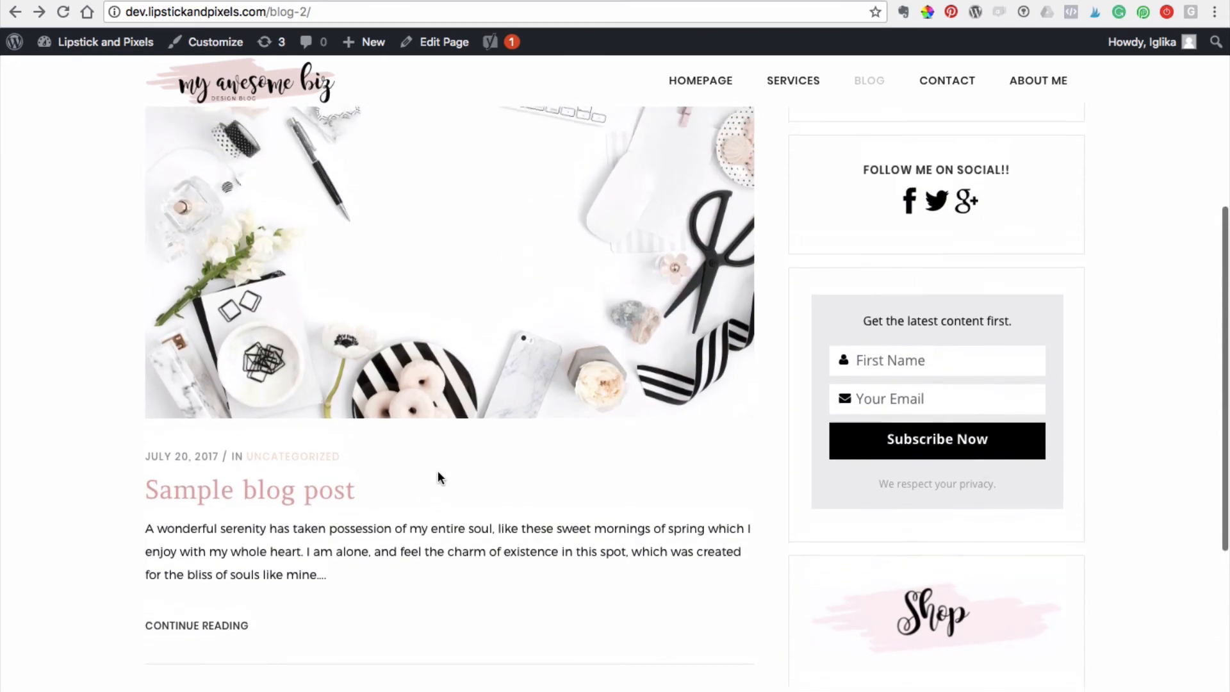